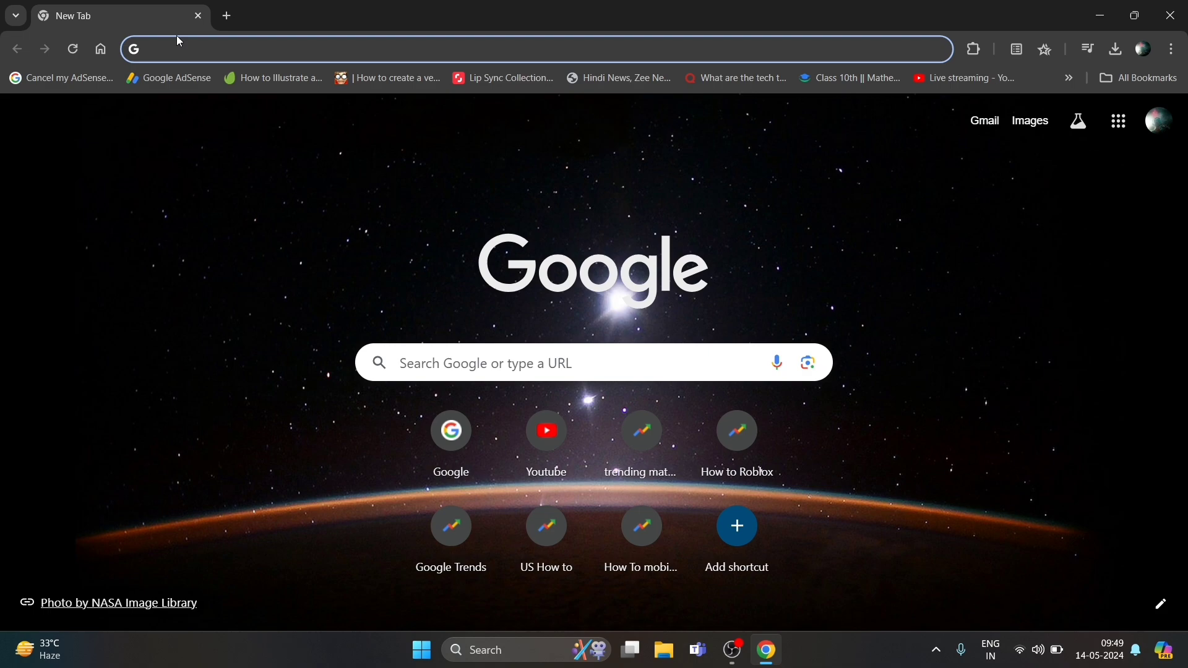
Load roblox.com and go to the Creator Hub dashboard.
type("roblox.com/home")
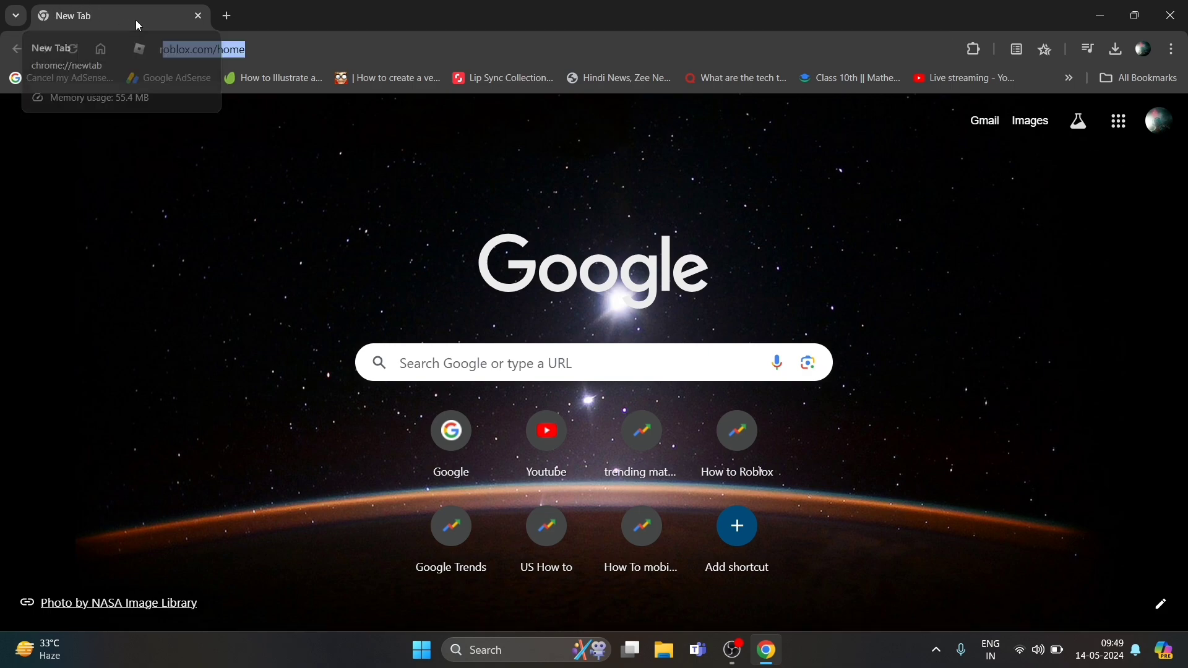
key("Return")
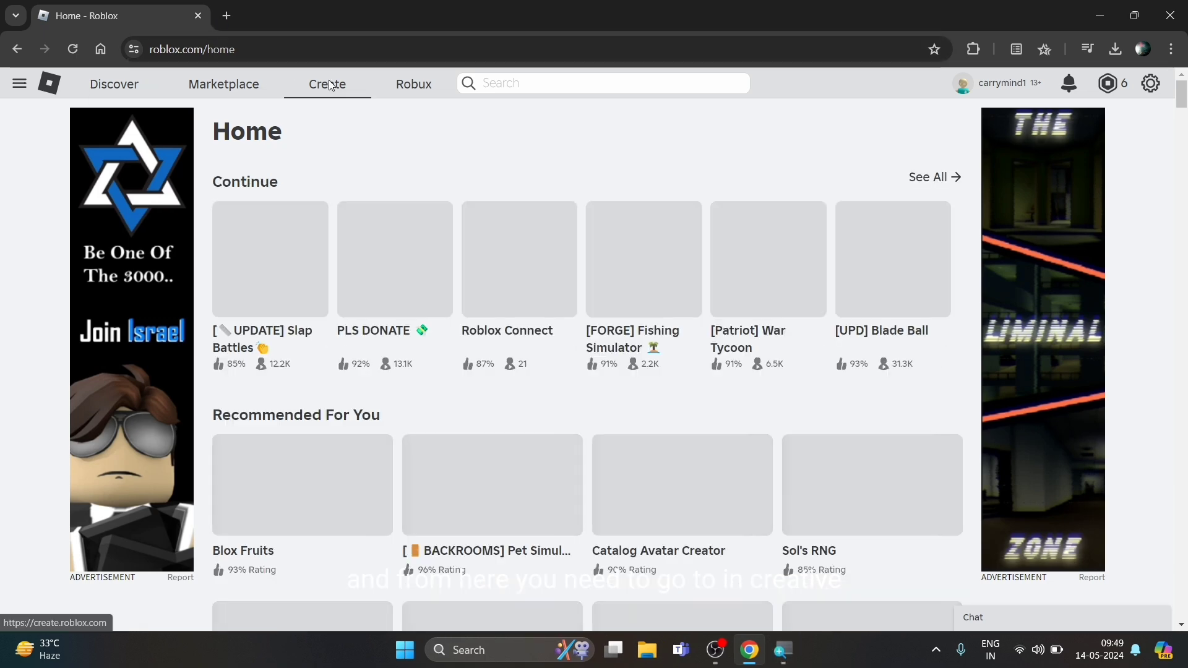
left_click(331, 85)
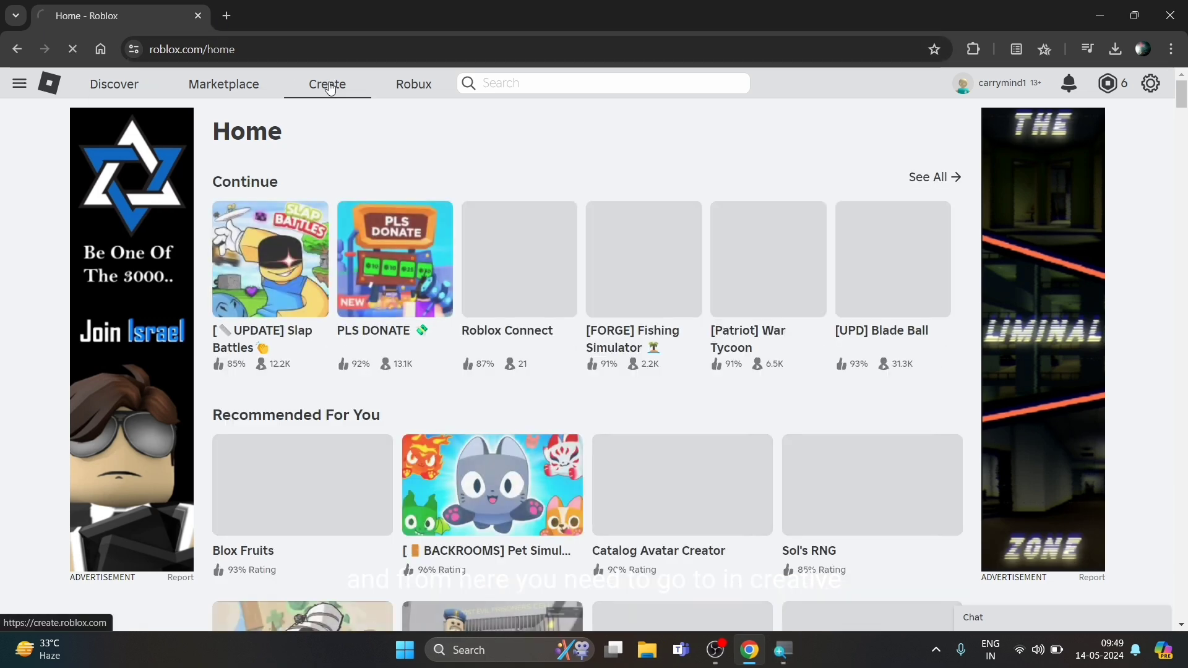
From Creations, open the place's Monetization Passes page listing Th, Aaha, Game1, Fg and Rt.
left_click(91, 272)
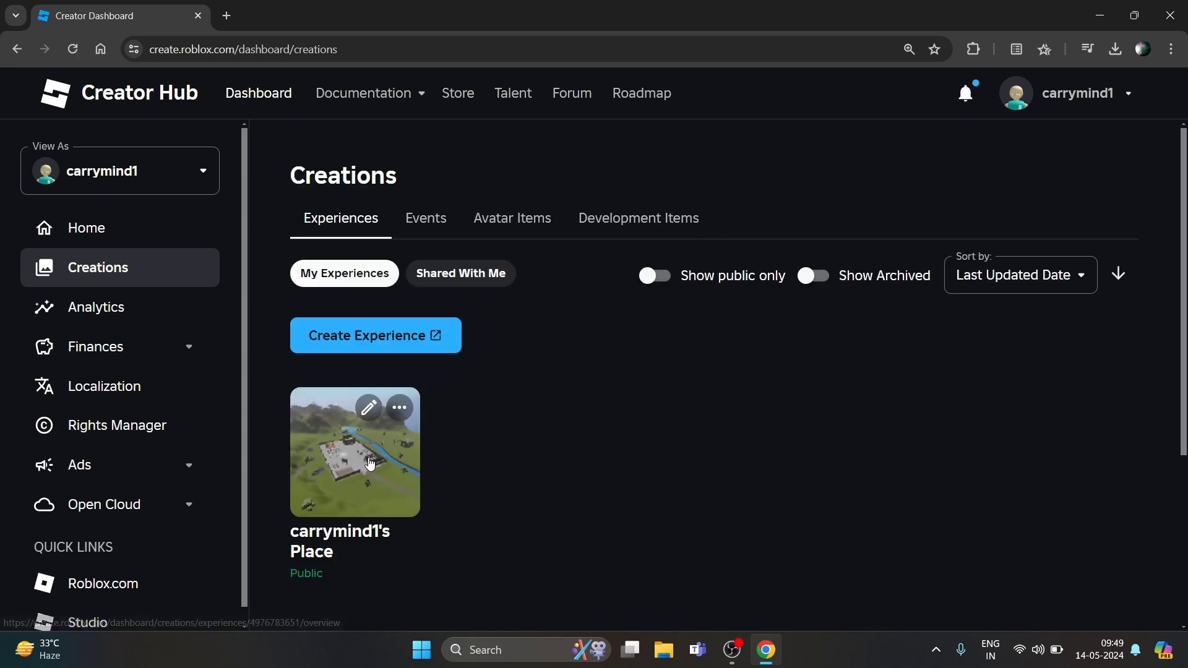
left_click(328, 443)
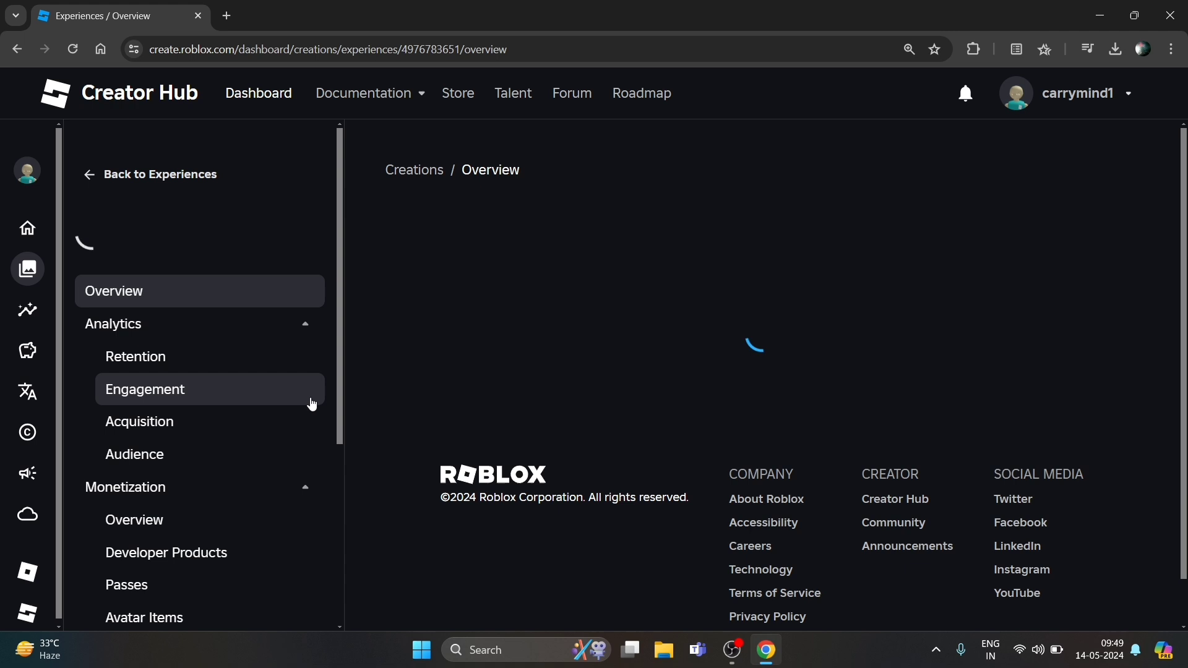
scroll(187, 444, "down", 3)
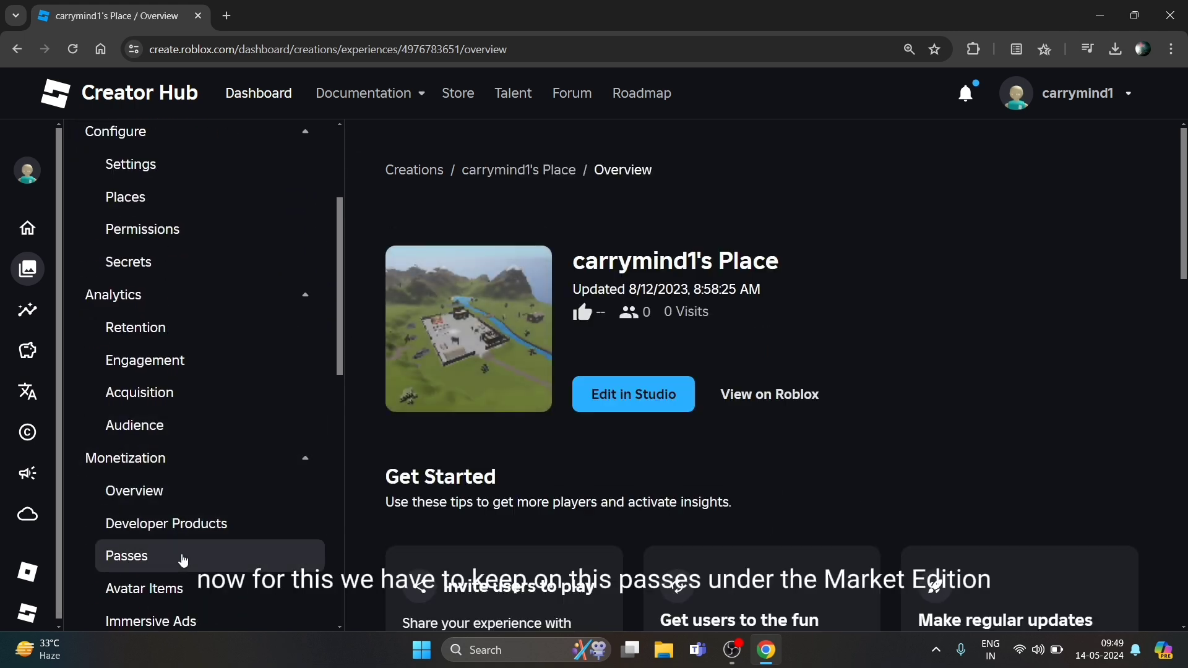
left_click(138, 558)
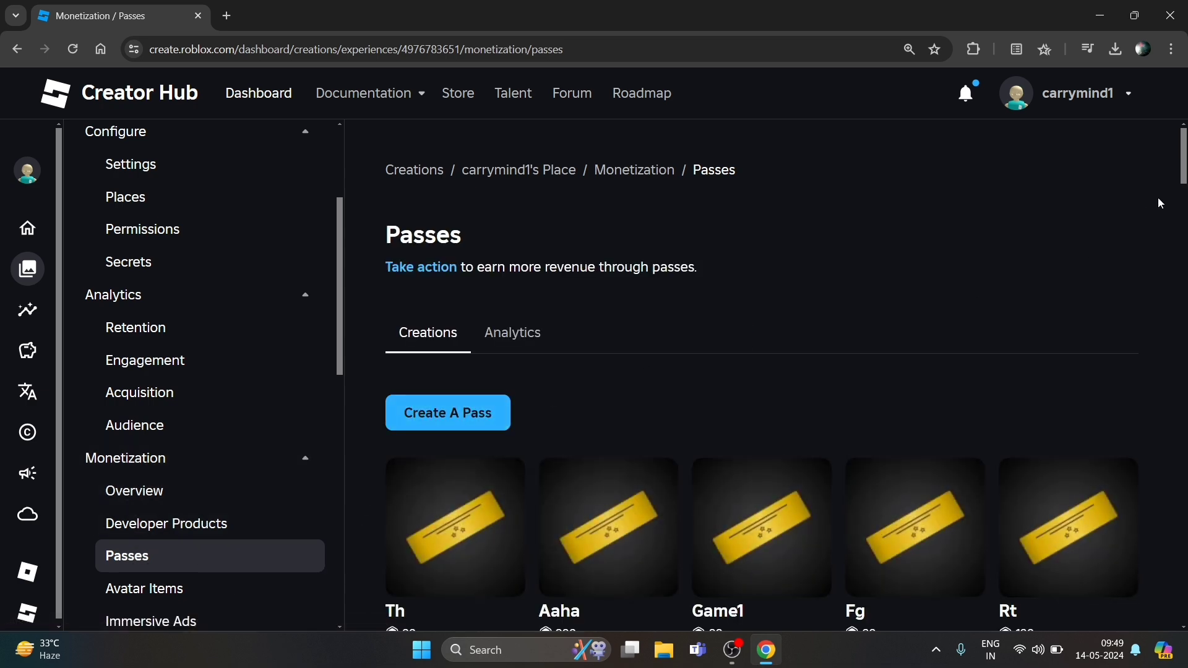
scroll(436, 428, "down", 5)
scroll(436, 428, "up", 4)
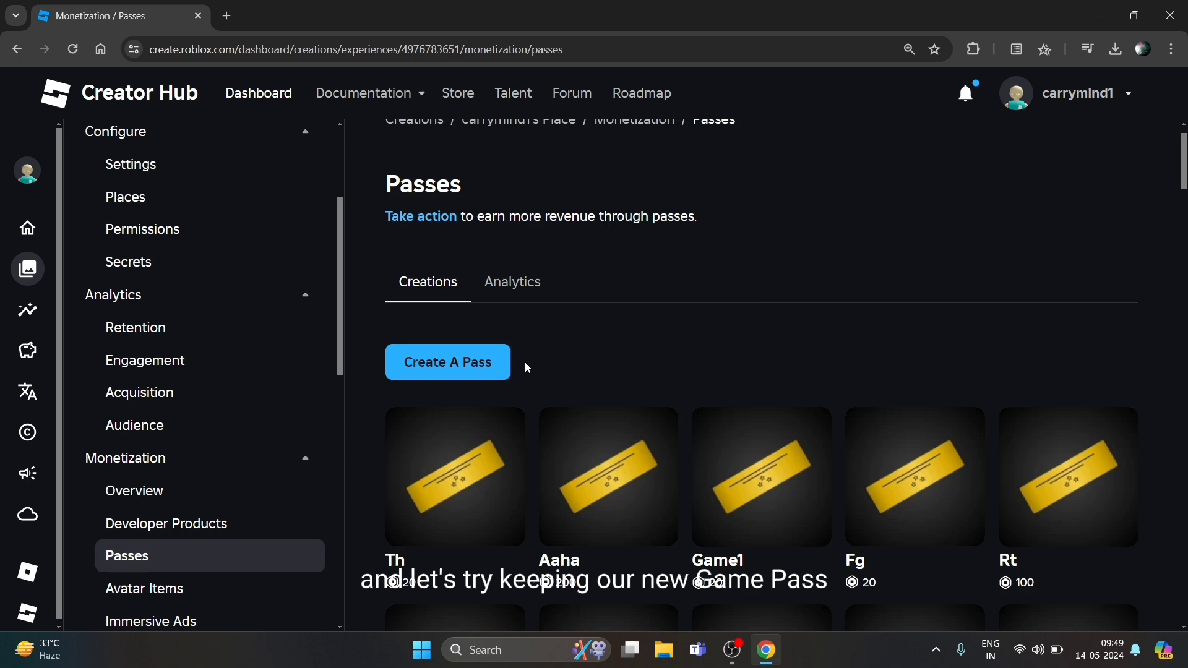
Submit a new pass named 'hada' with description 'Demo', which returns a creation error.
left_click(495, 364)
scroll(451, 371, "down", 3)
left_click(451, 372)
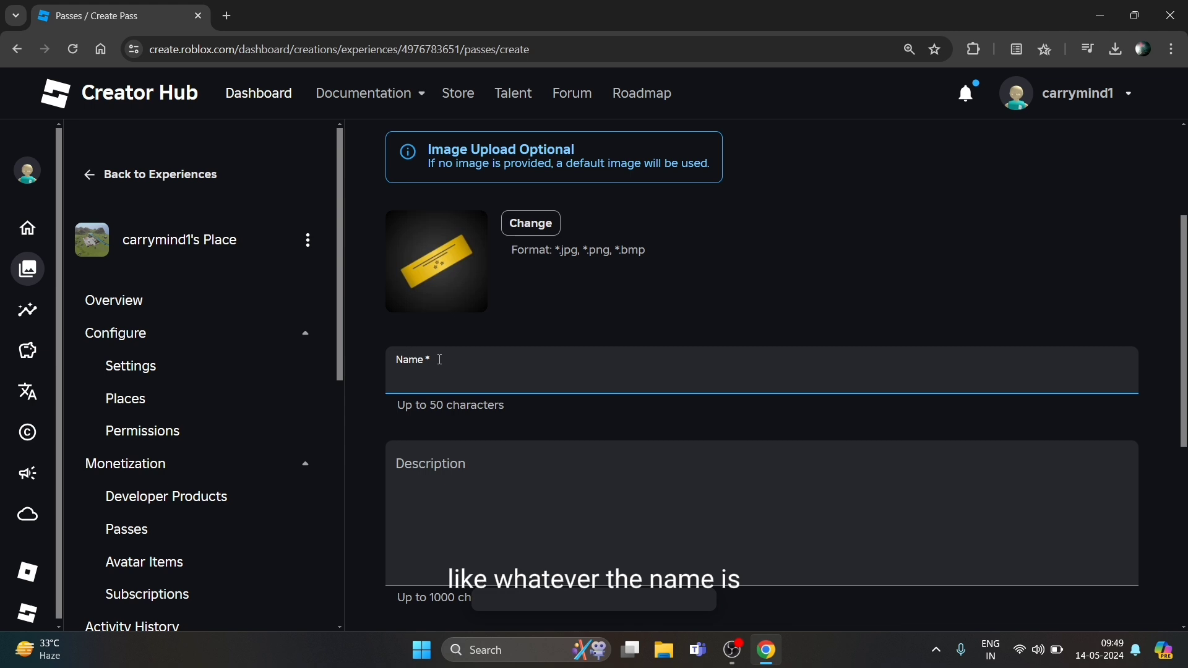
type("hada")
left_click(537, 501)
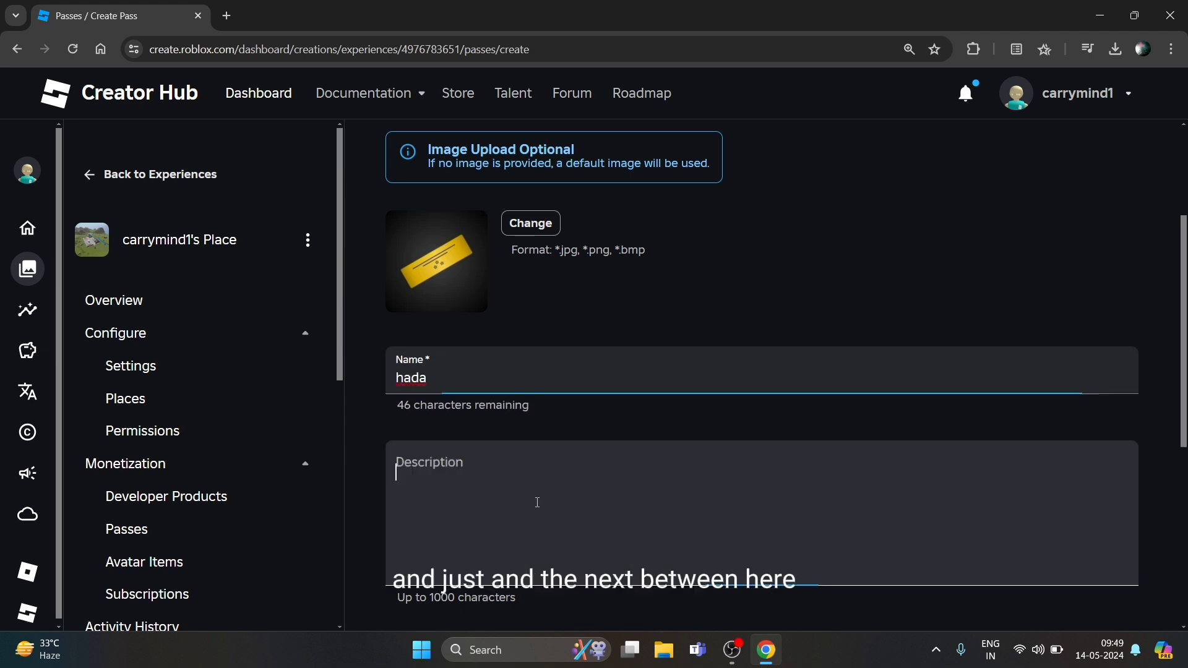
type("Demo")
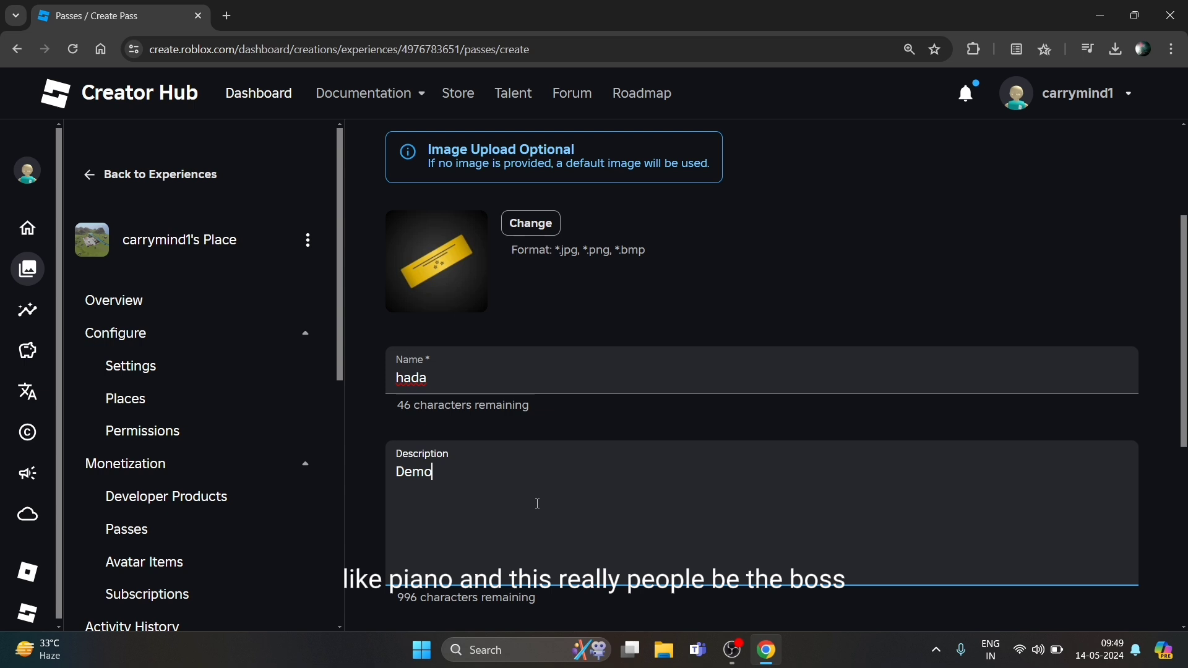
scroll(597, 530, "down", 5)
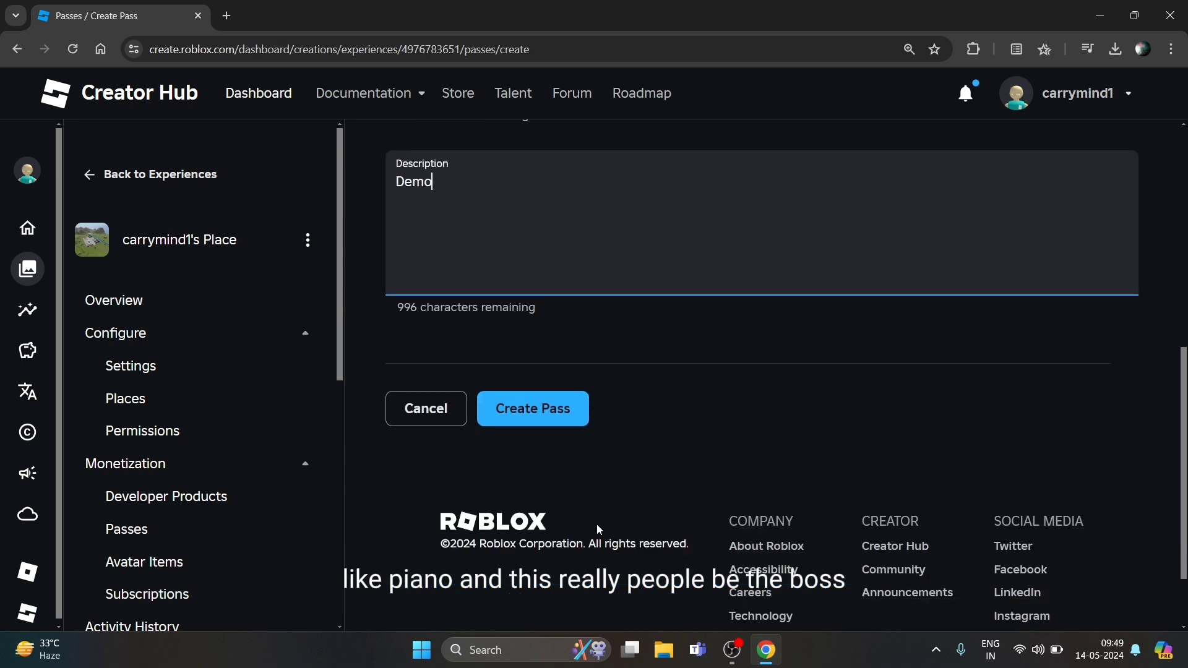
left_click(542, 420)
Select the red 'Pass creation failed' error message, then bring up Windows search.
left_click_drag(391, 459, 863, 487)
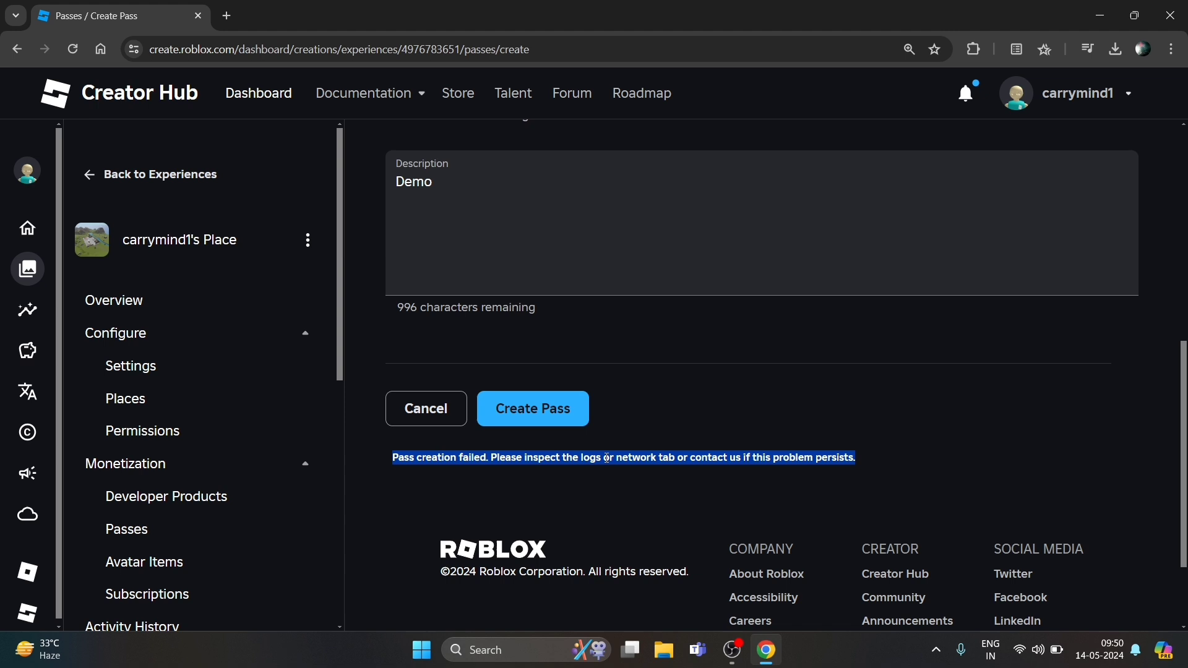
scroll(1183, 493, "up", 5)
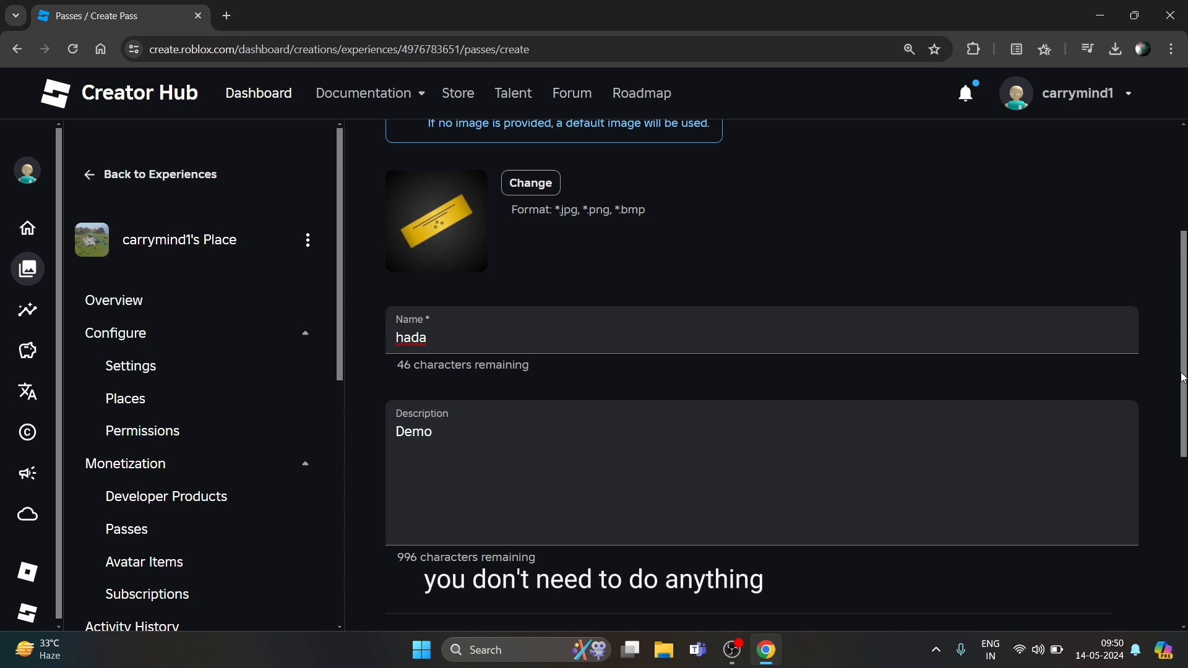
scroll(1184, 493, "down", 6)
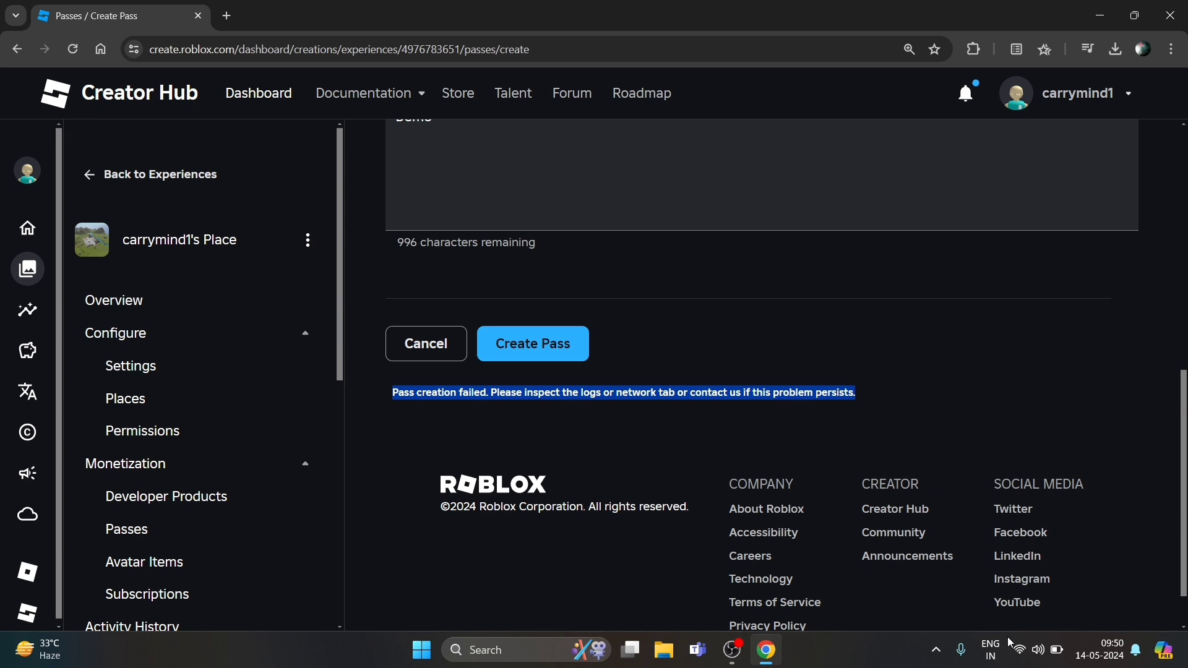
left_click(565, 644)
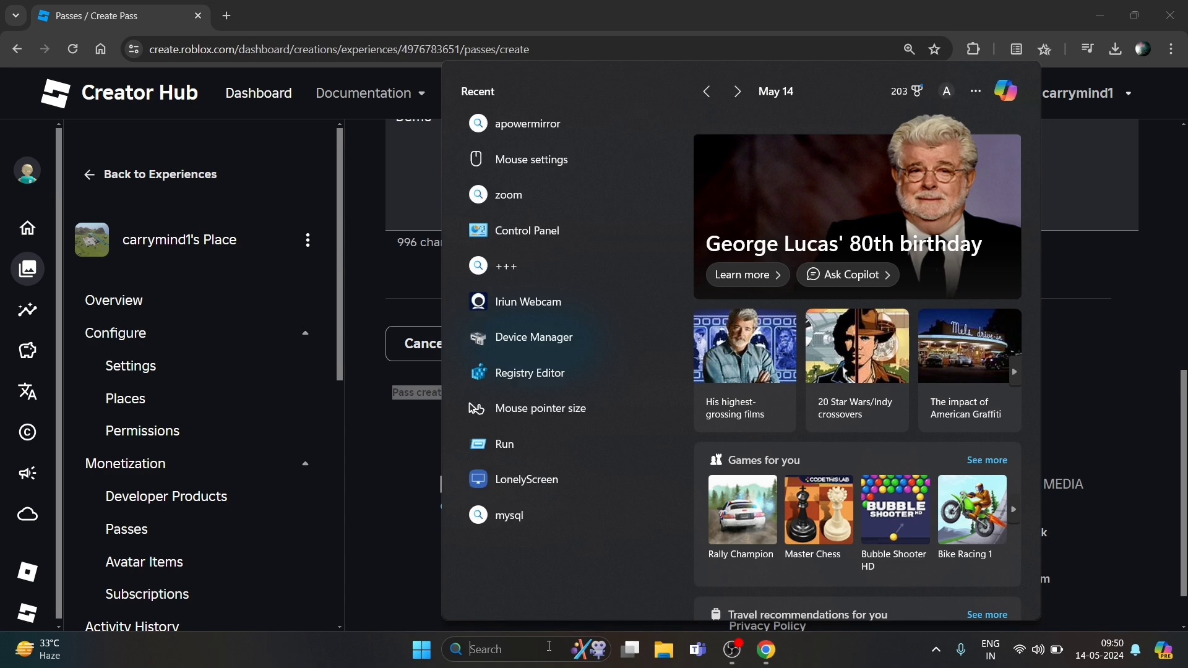
Run %temp% to open the Temp folder in File Explorer.
left_click(505, 444)
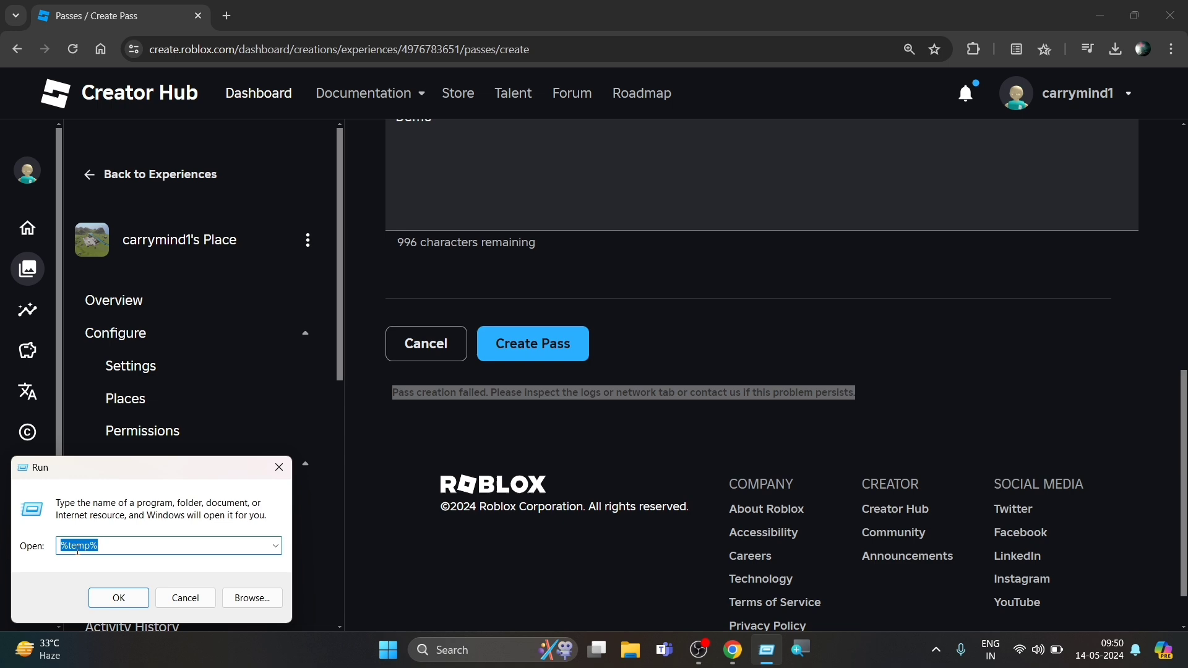
left_click(118, 598)
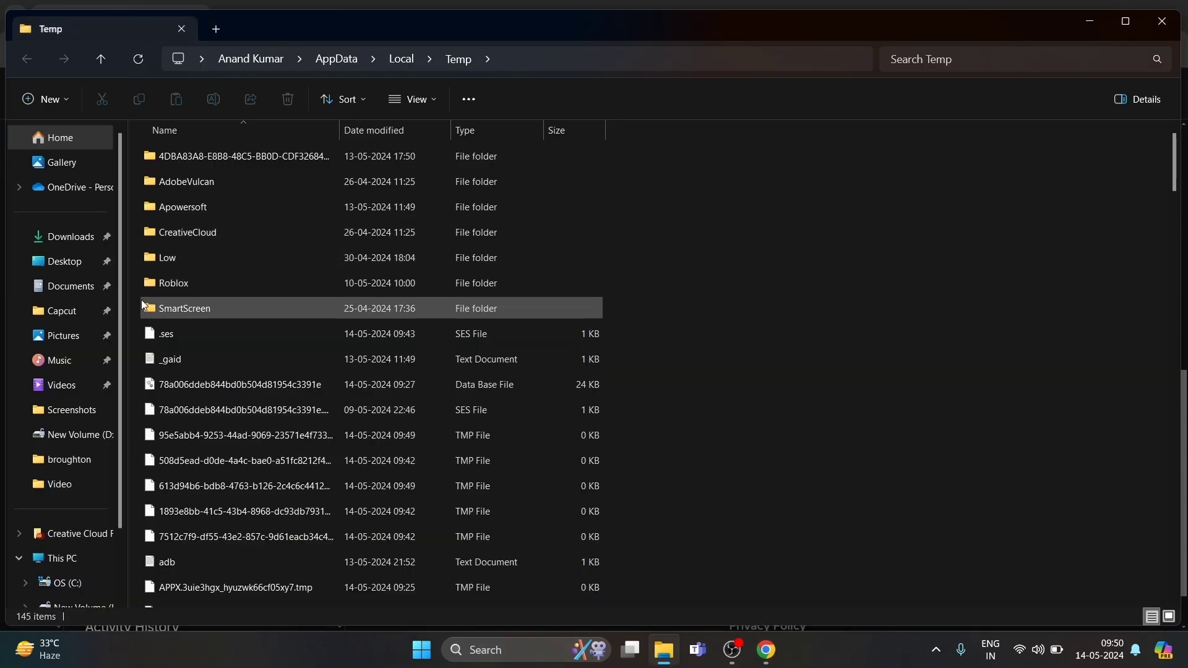
Inspect Temp's Roblox folder, then permanently delete it (4,642 items, 469 MB).
double_click(166, 284)
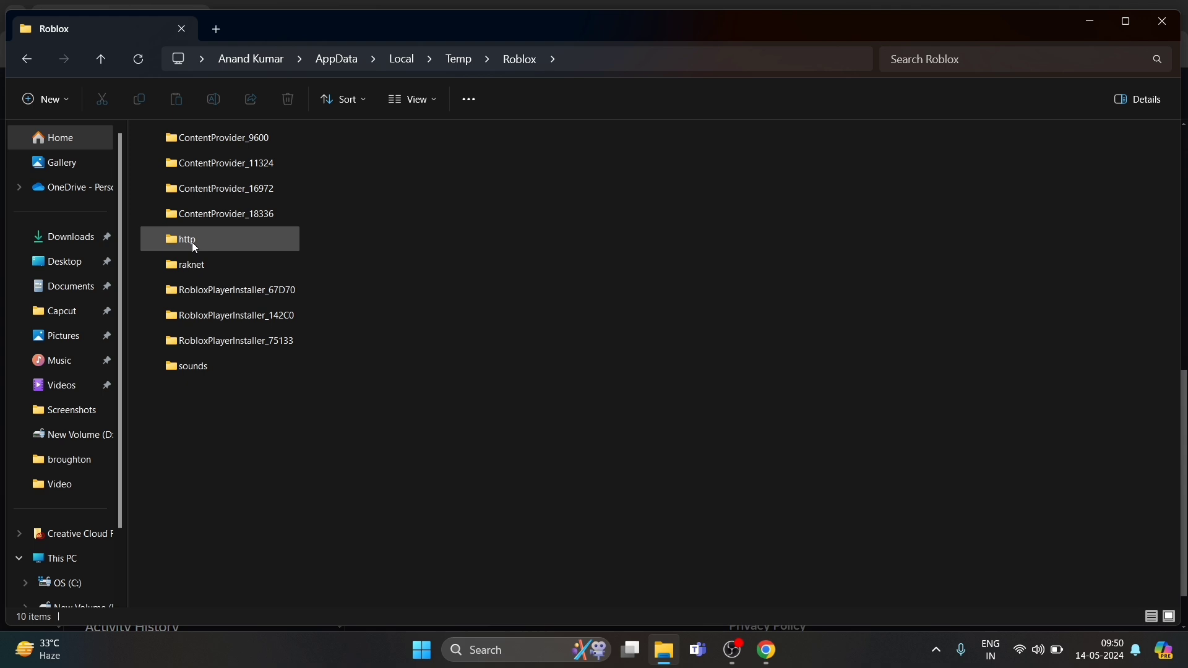
left_click(458, 59)
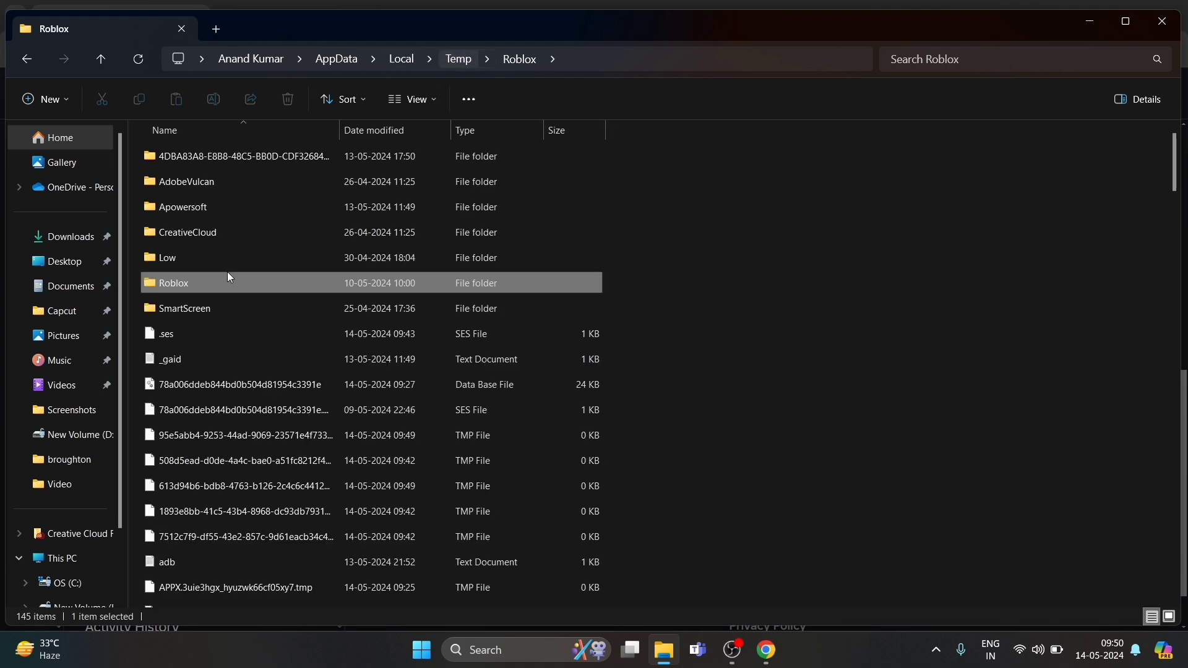
key("shift+Delete")
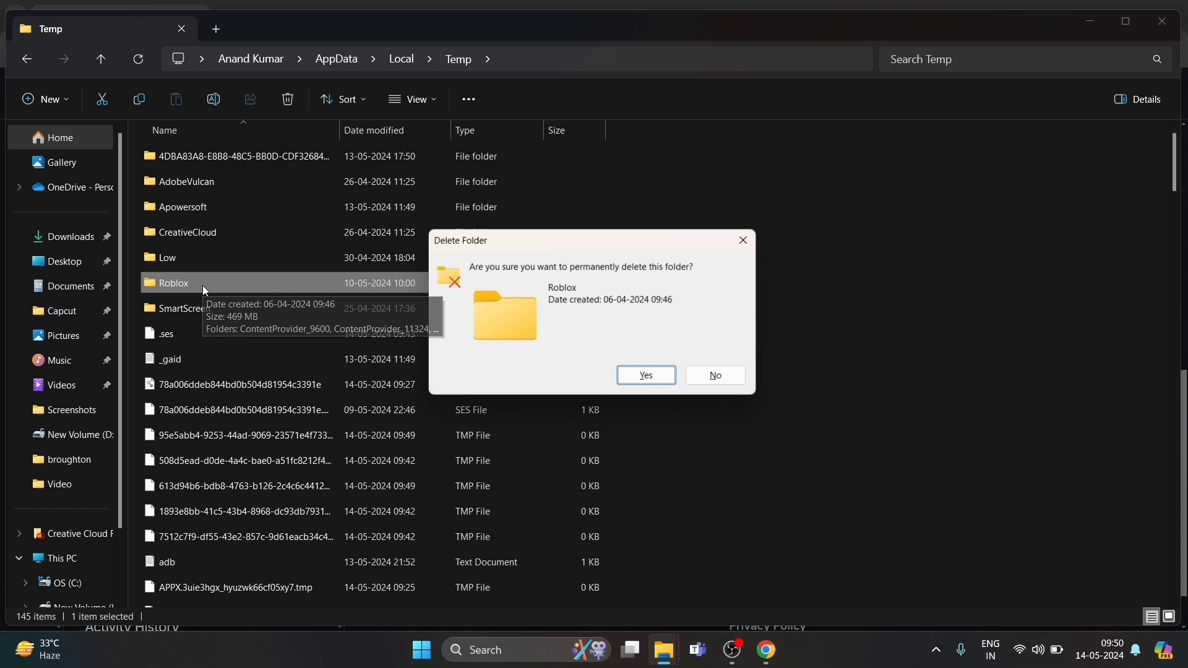
key("Return")
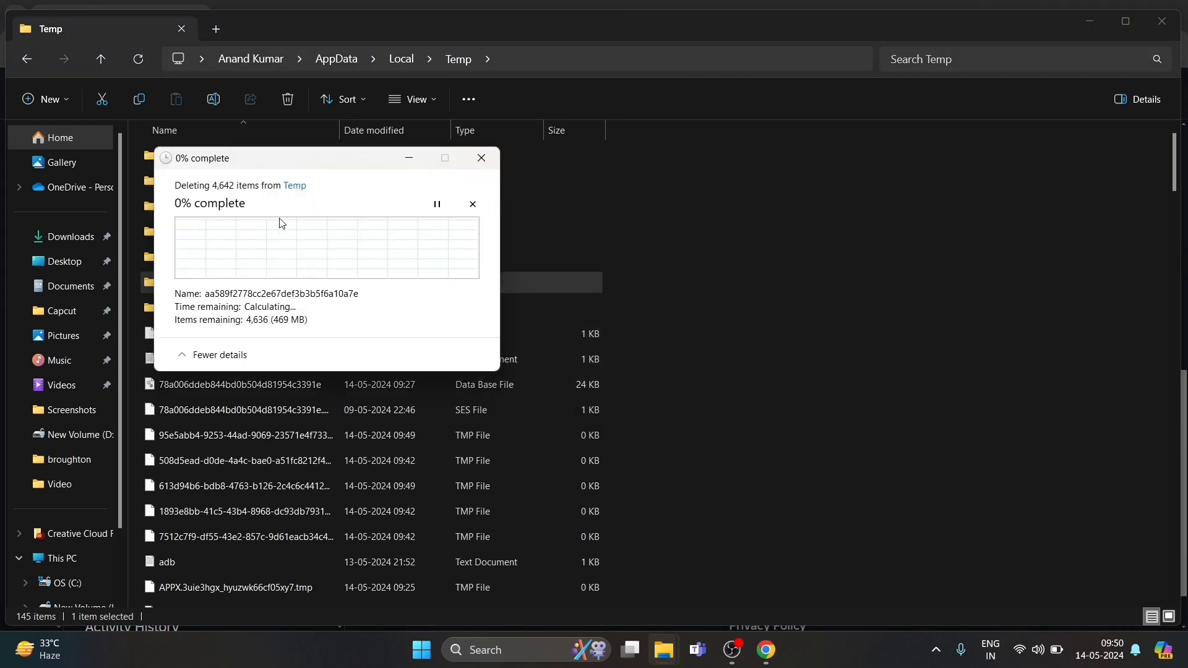
Back in Creator Hub, retry creating the pass and select the resulting error message.
left_click(776, 653)
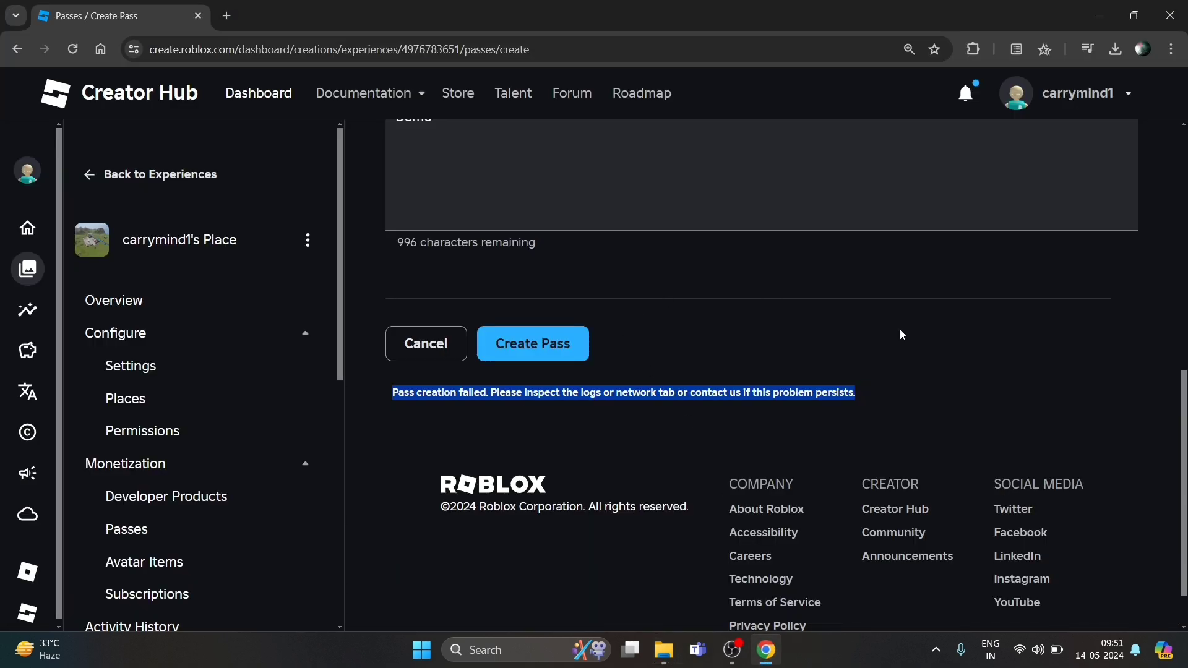
left_click(551, 352)
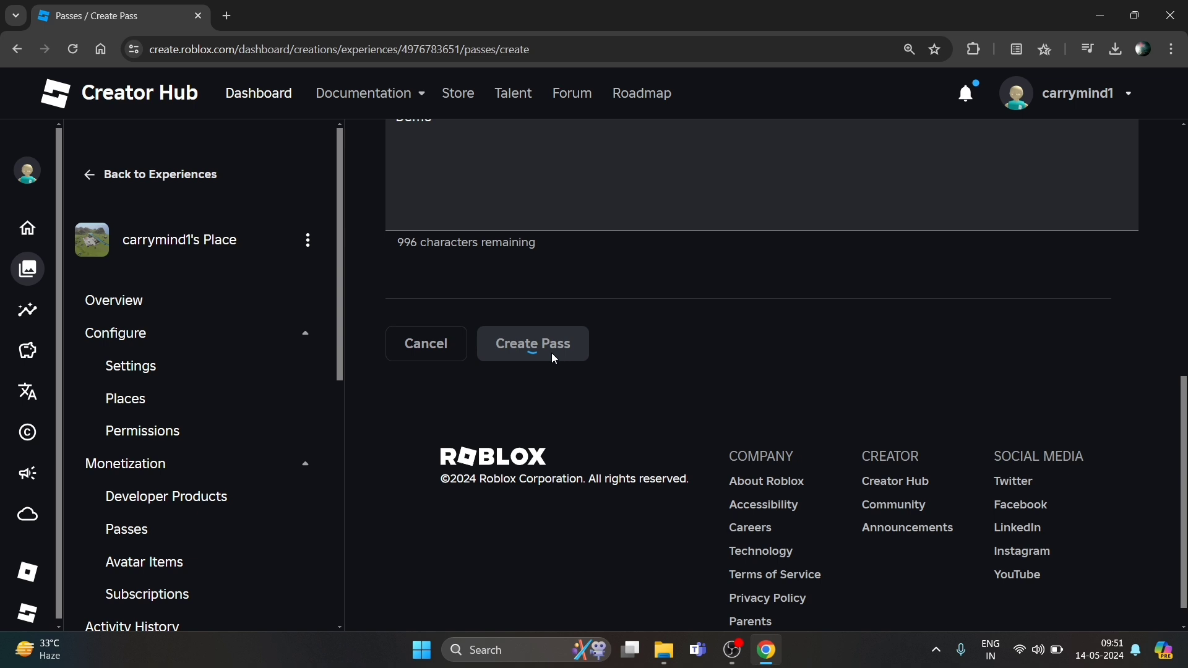
left_click_drag(399, 394, 863, 409)
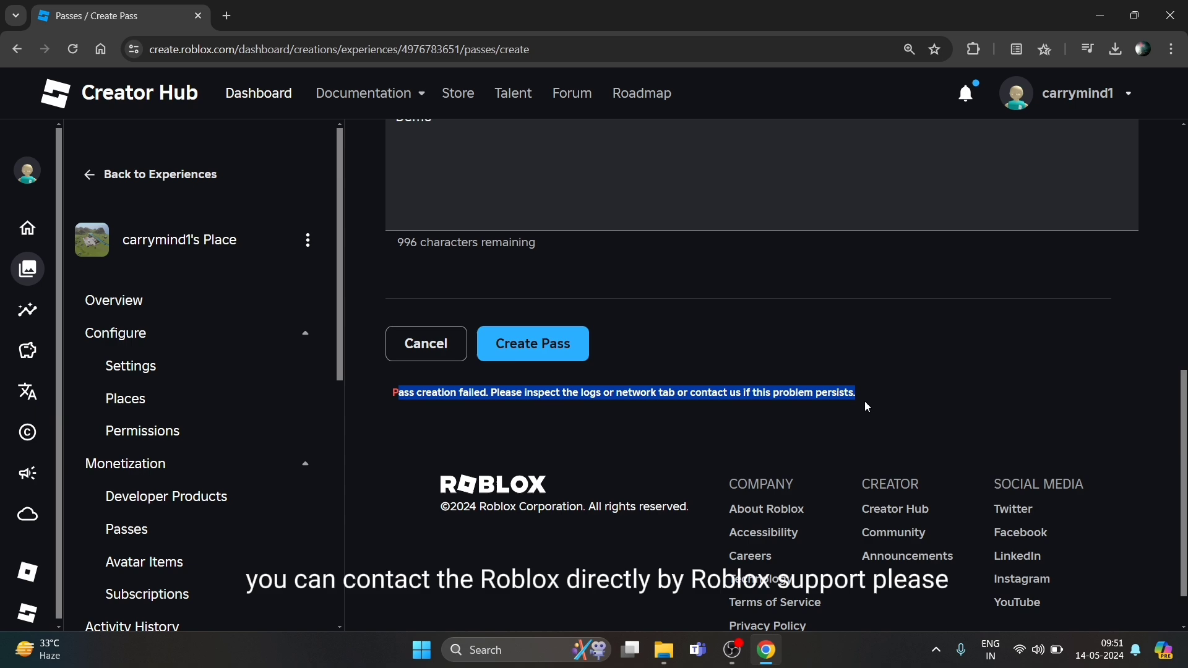
Search Google for 'roblox suppor' in a new tab.
left_click(227, 15)
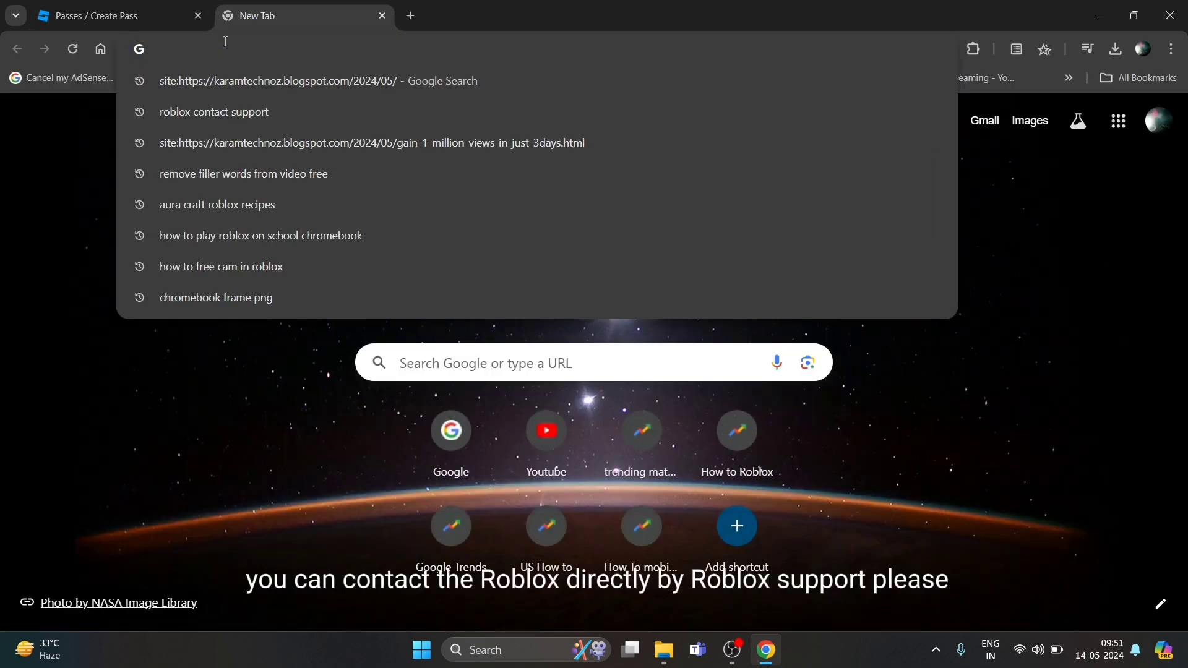
type("roblox ")
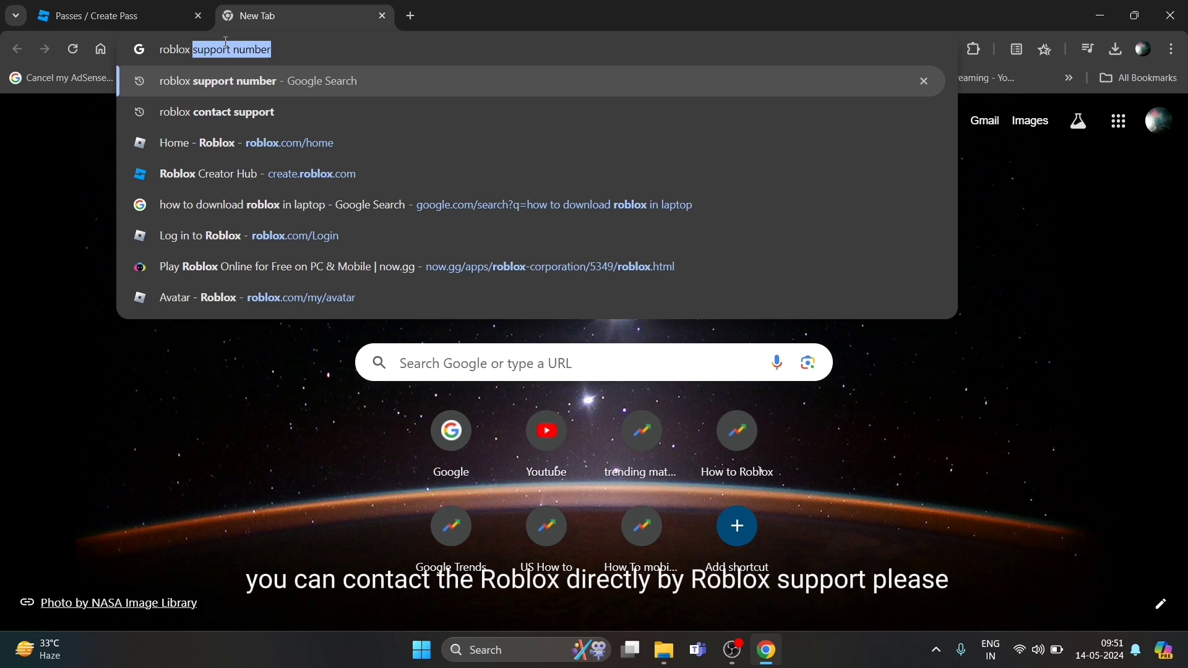
type("suppor")
key("Return")
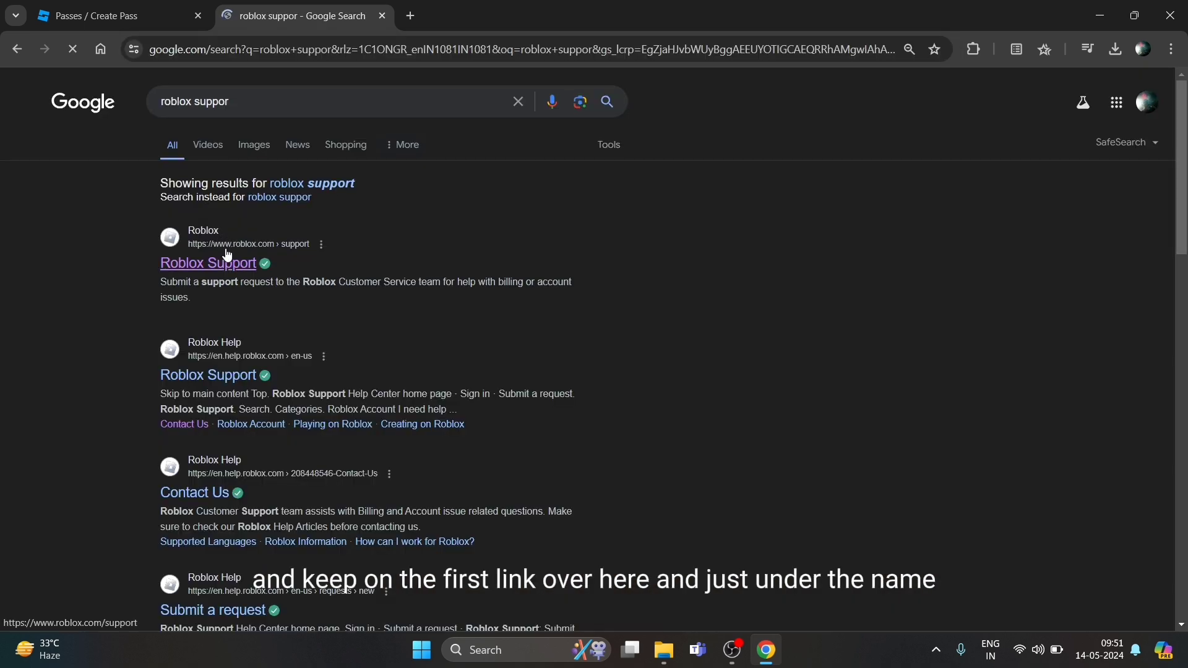
Open the official Roblox Support page and choose PC as the problem device.
left_click(227, 254)
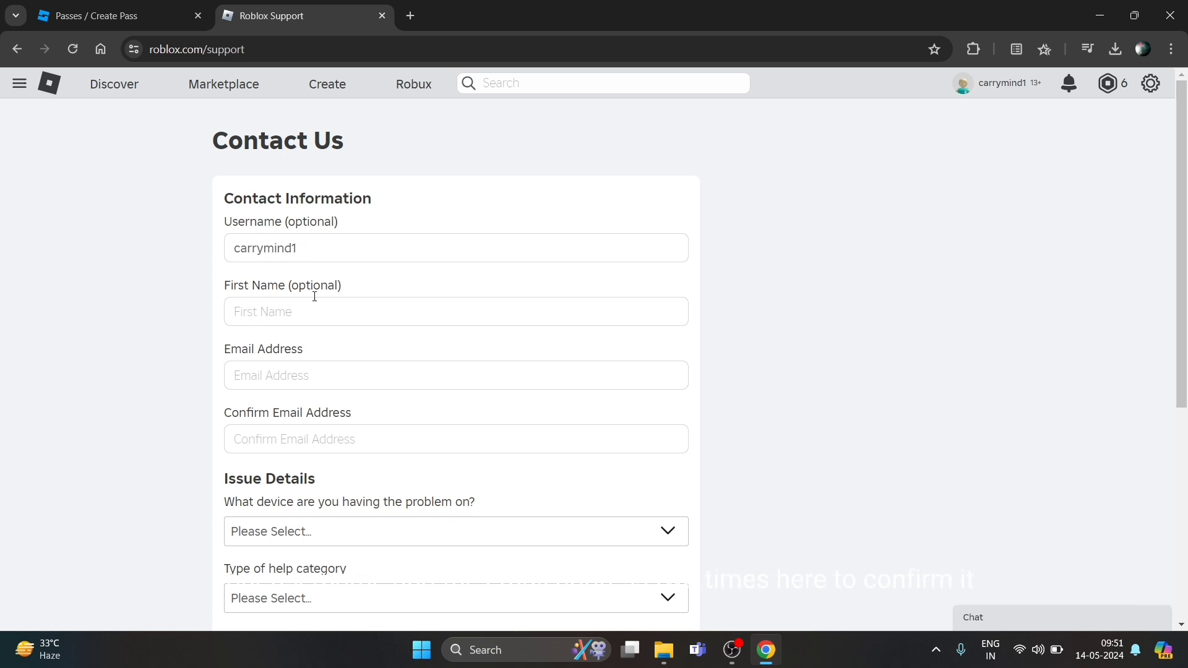
scroll(814, 357, "down", 3)
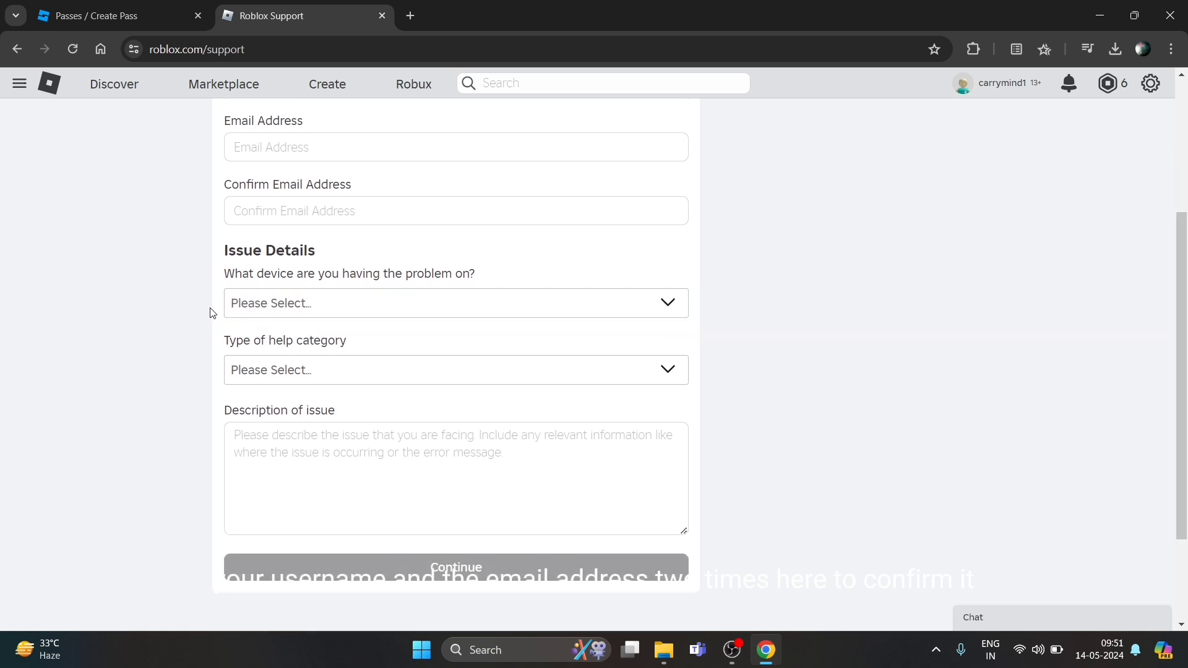
left_click(305, 304)
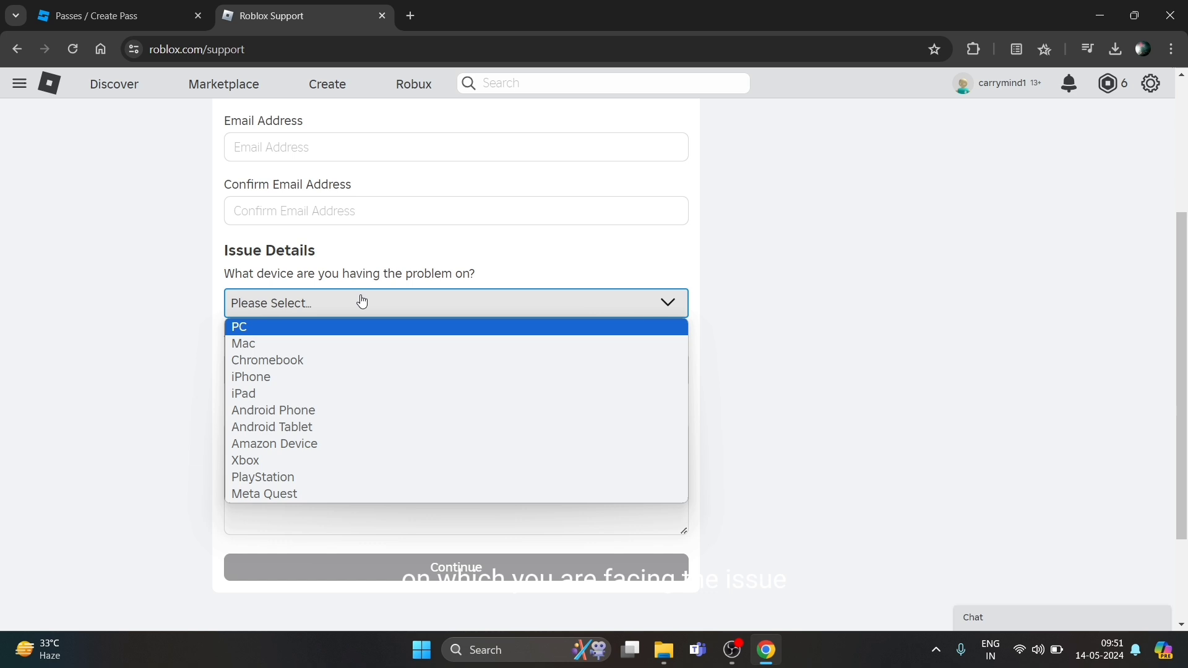
left_click(281, 329)
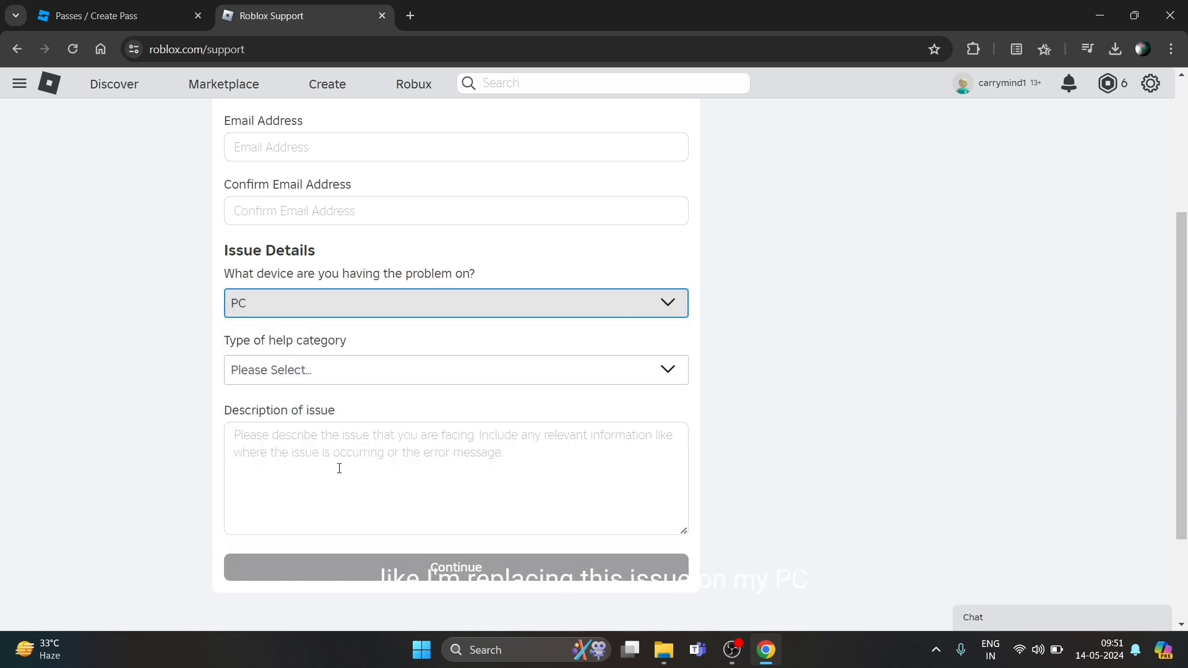
left_click(278, 371)
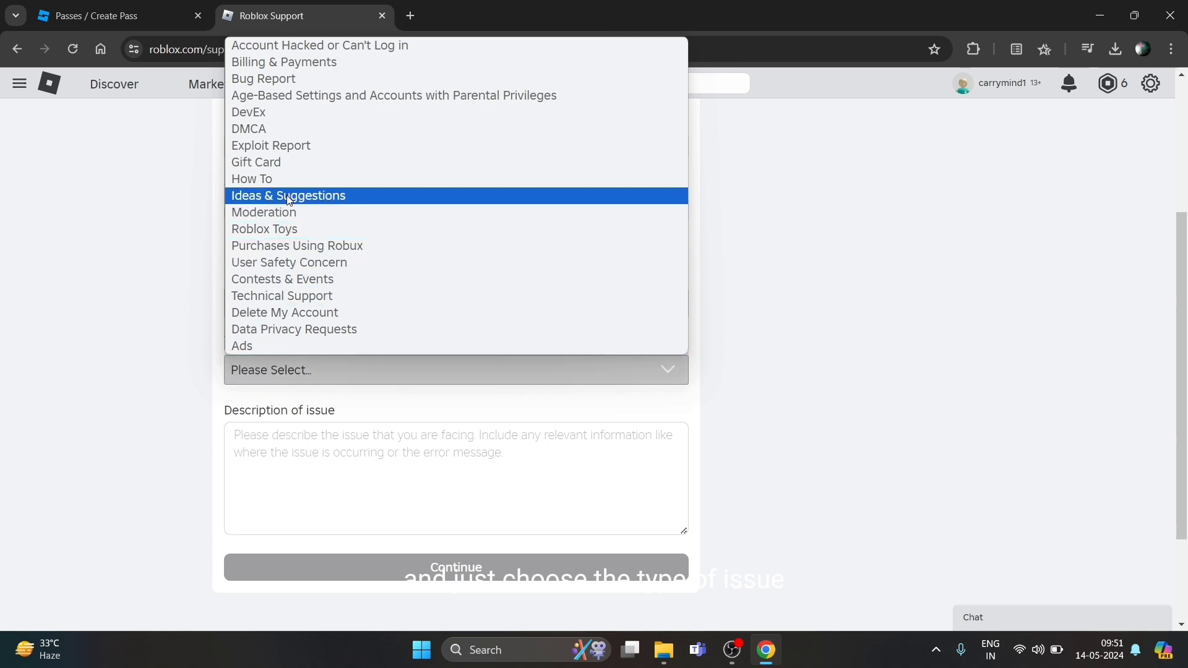
left_click(784, 355)
left_click(366, 366)
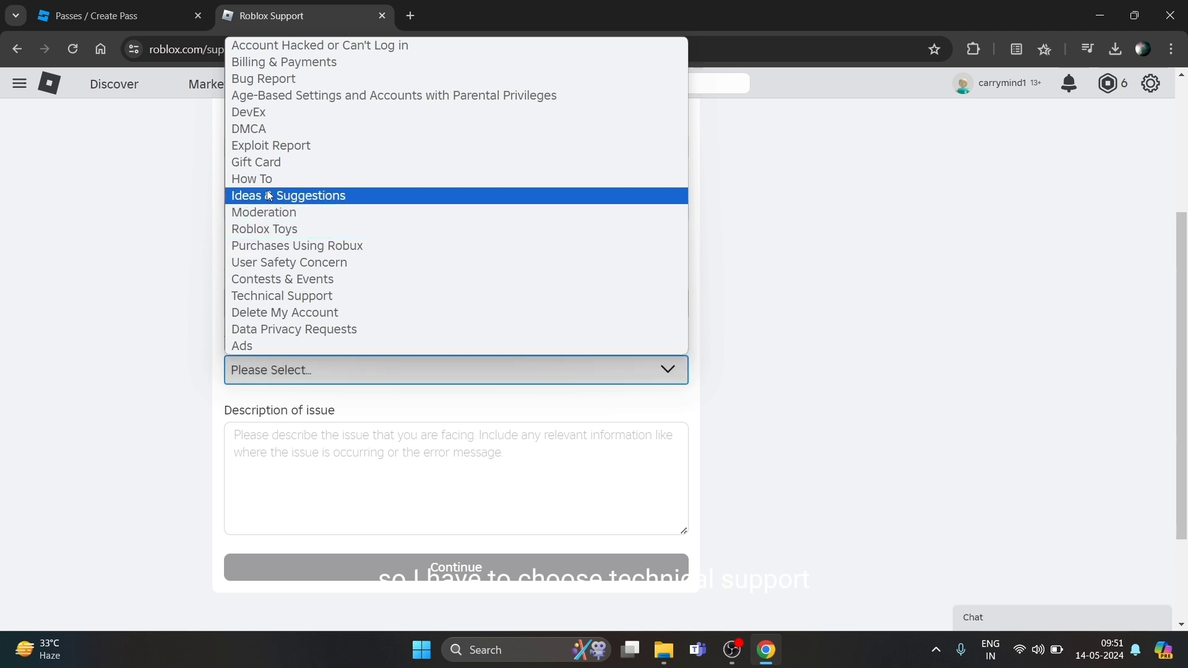
Set the help category to Technical Support and the issue type to Specific Experience Issue.
left_click(284, 298)
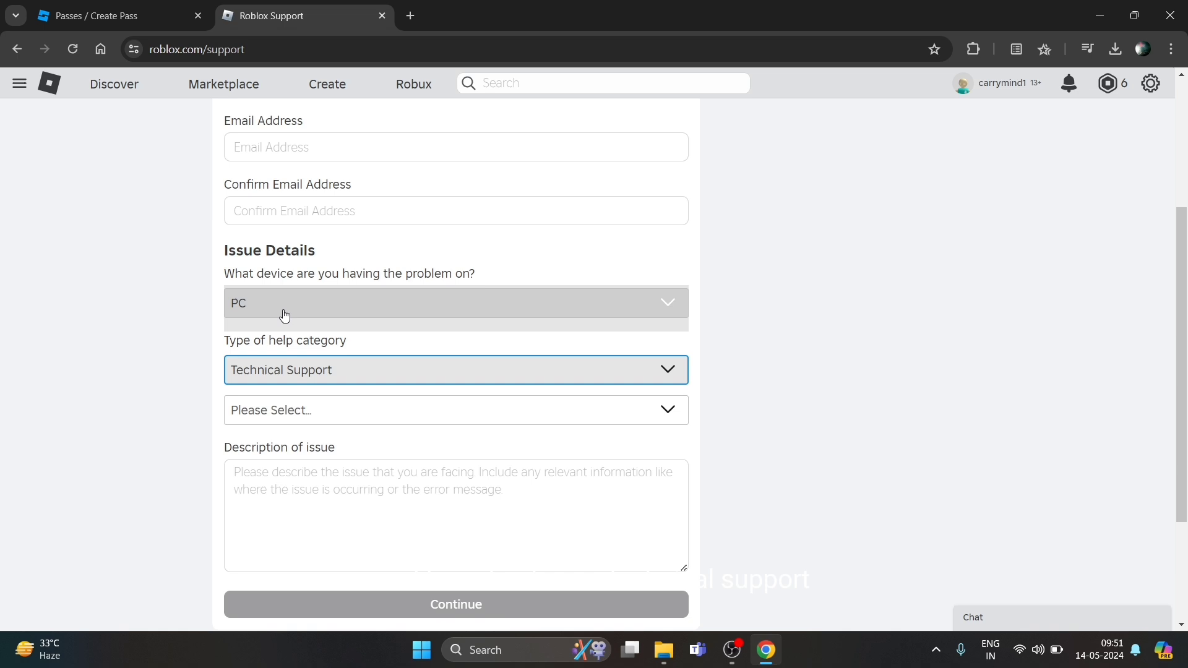
left_click(273, 411)
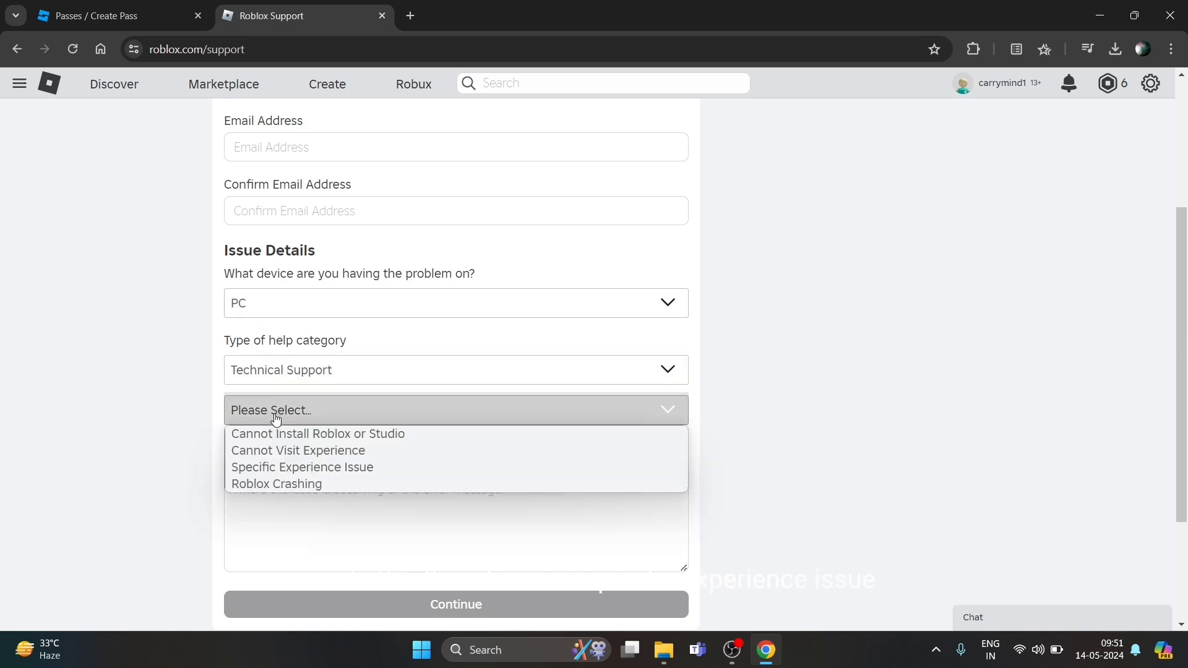
left_click(313, 471)
Write the description 'Whenever I am Creating a pass on roblox, this particular message shows'.
left_click(276, 475)
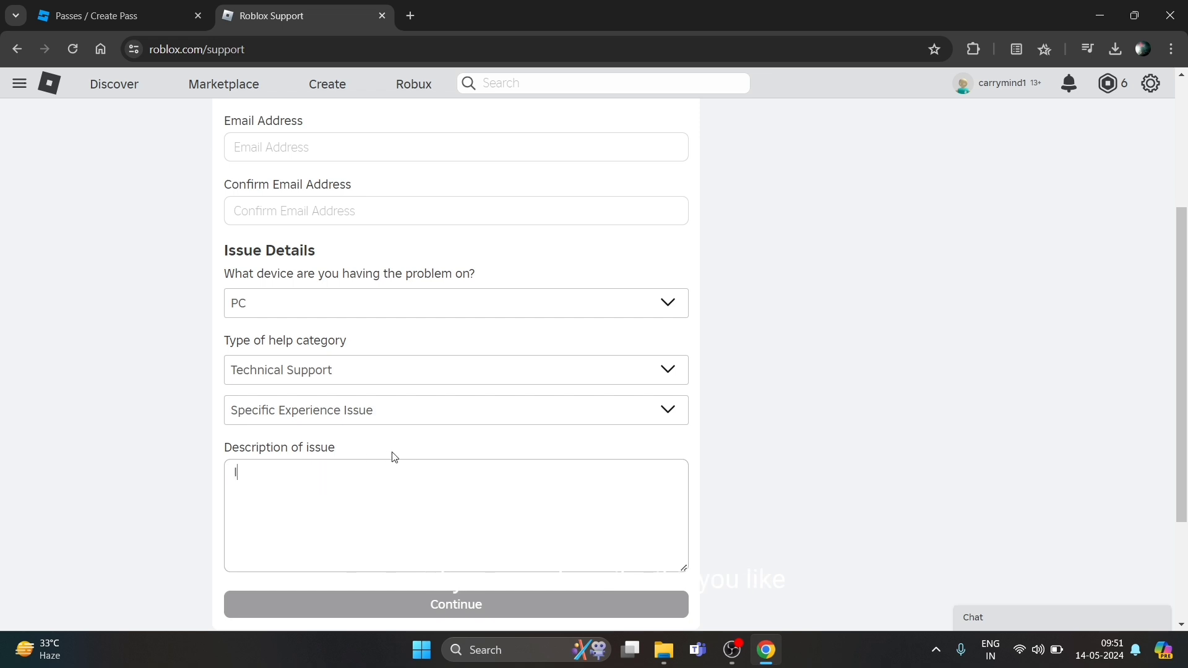
type("Whenever I am Creating a pass on")
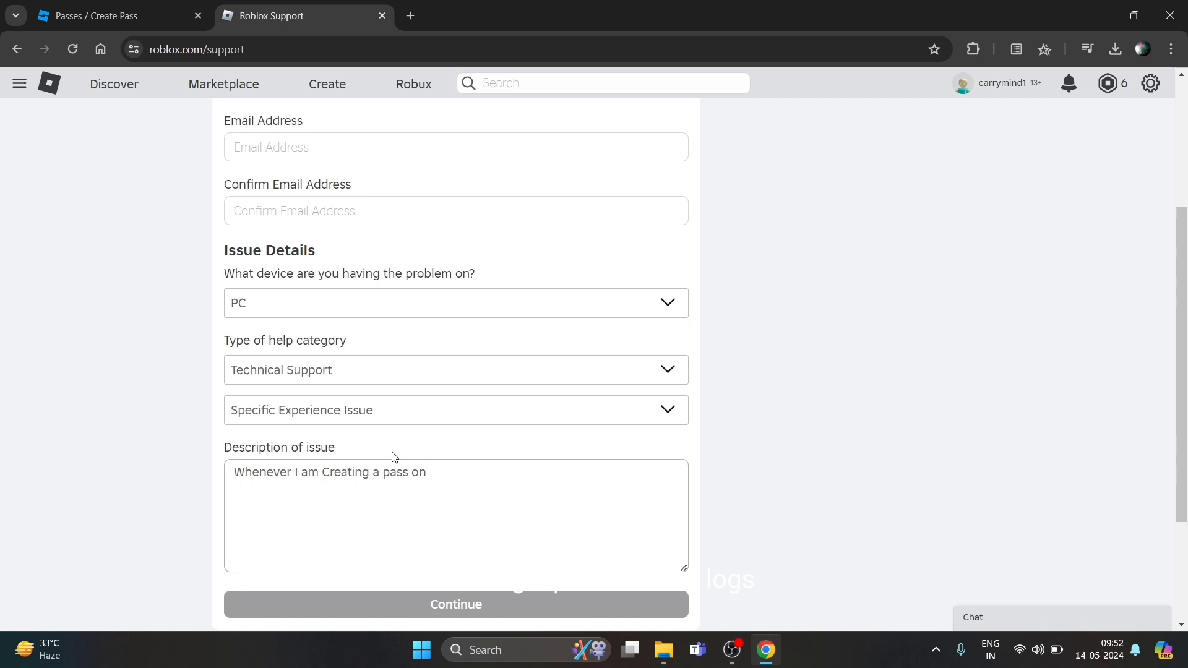
type(" roblox, this particular p")
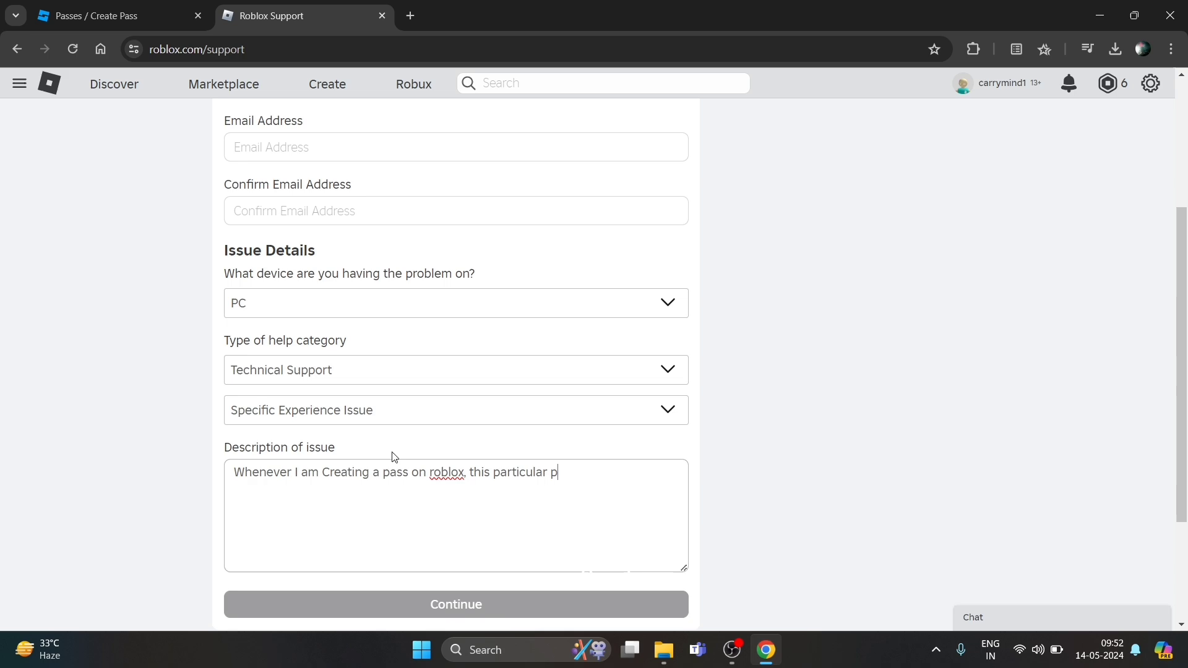
key("BackSpace")
type("message shows")
Copy the red error text from the Create Pass tab and paste it into the description.
key("ctrl+Tab")
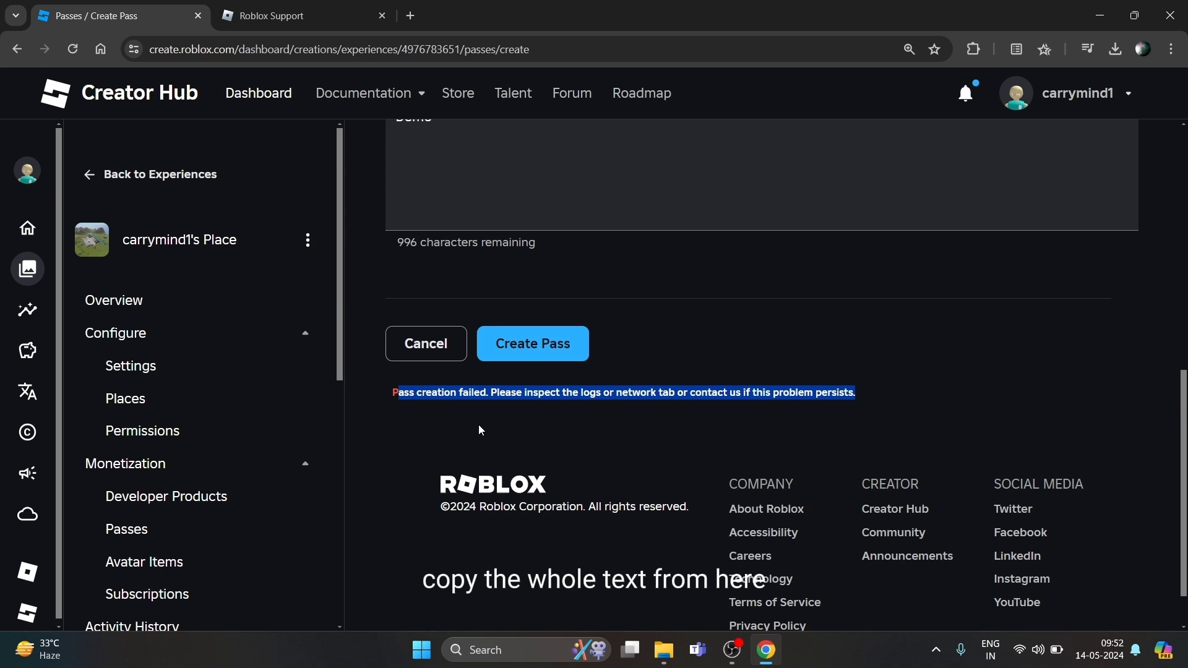
left_click(397, 437)
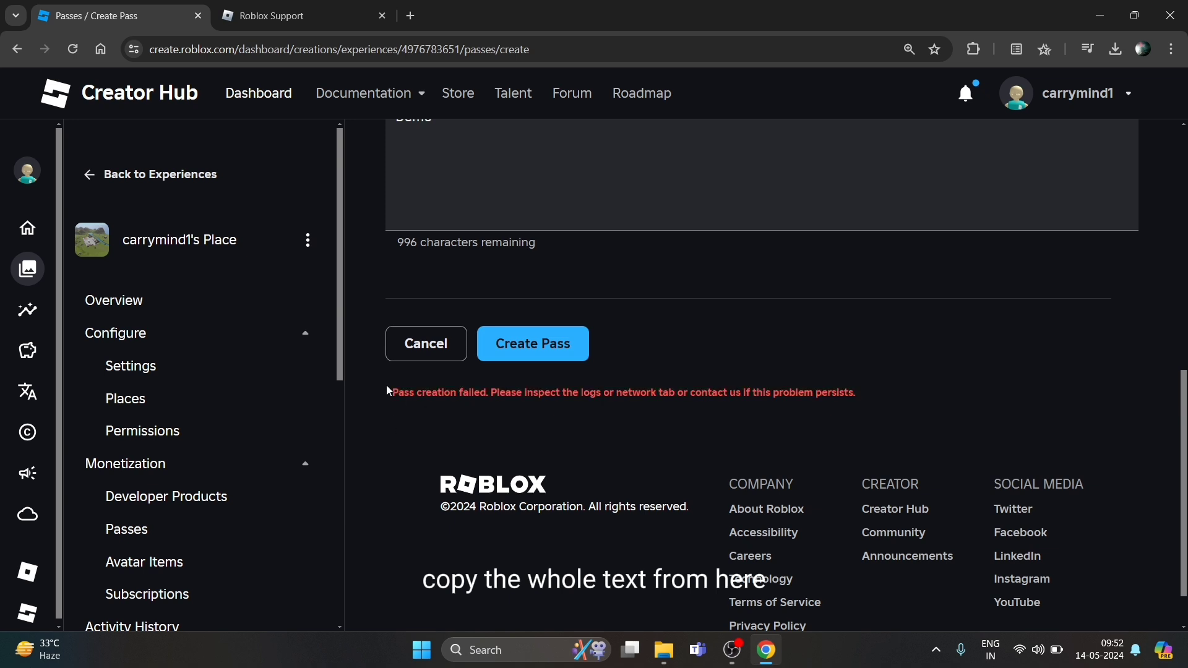
left_click_drag(386, 384, 903, 424)
key("ctrl+c")
key("ctrl+Tab")
key("ctrl+v")
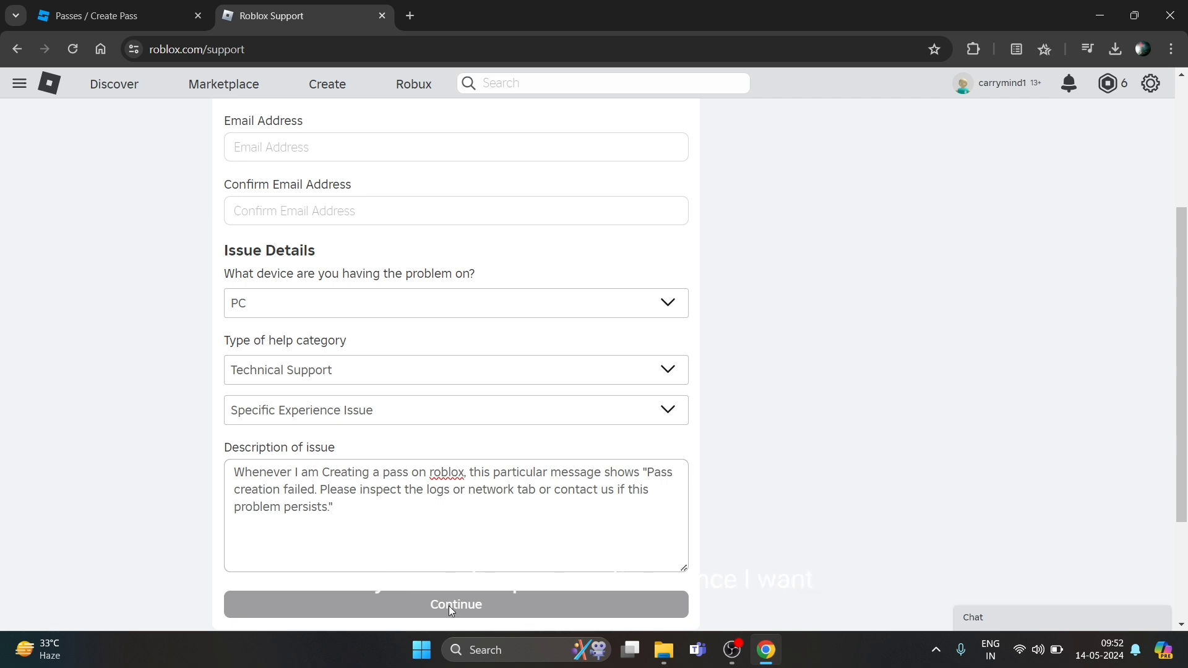
Scroll through the completed support form to review PC, Technical Support and the description.
scroll(448, 606, "down", 3)
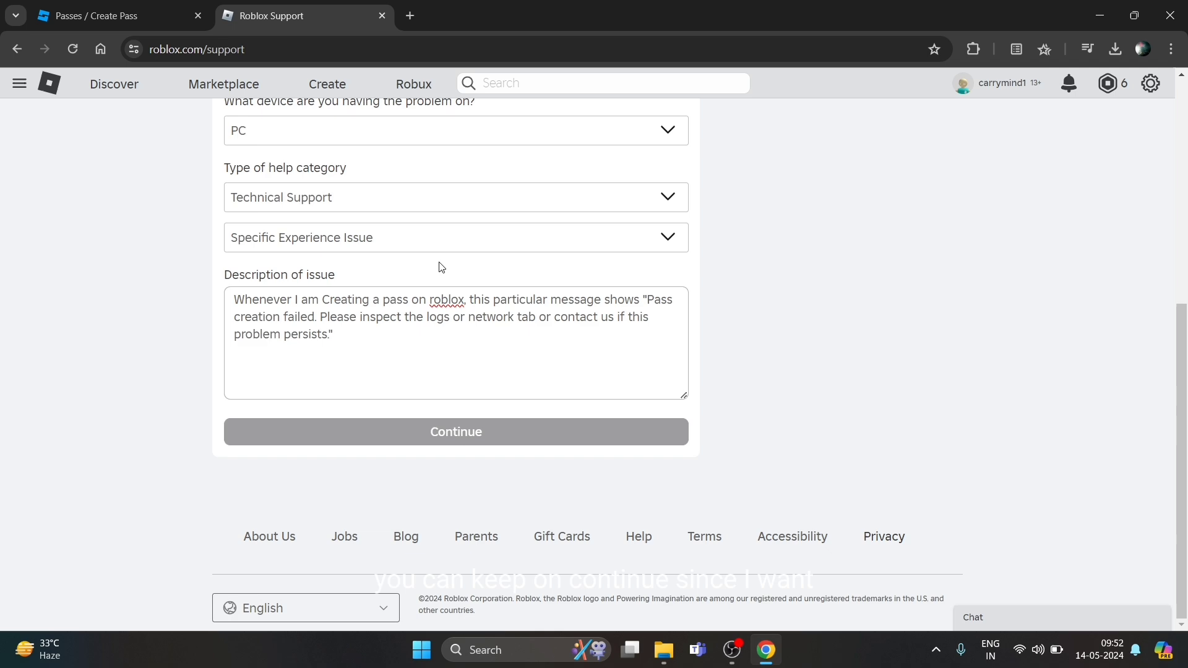
scroll(159, 318, "up", 7)
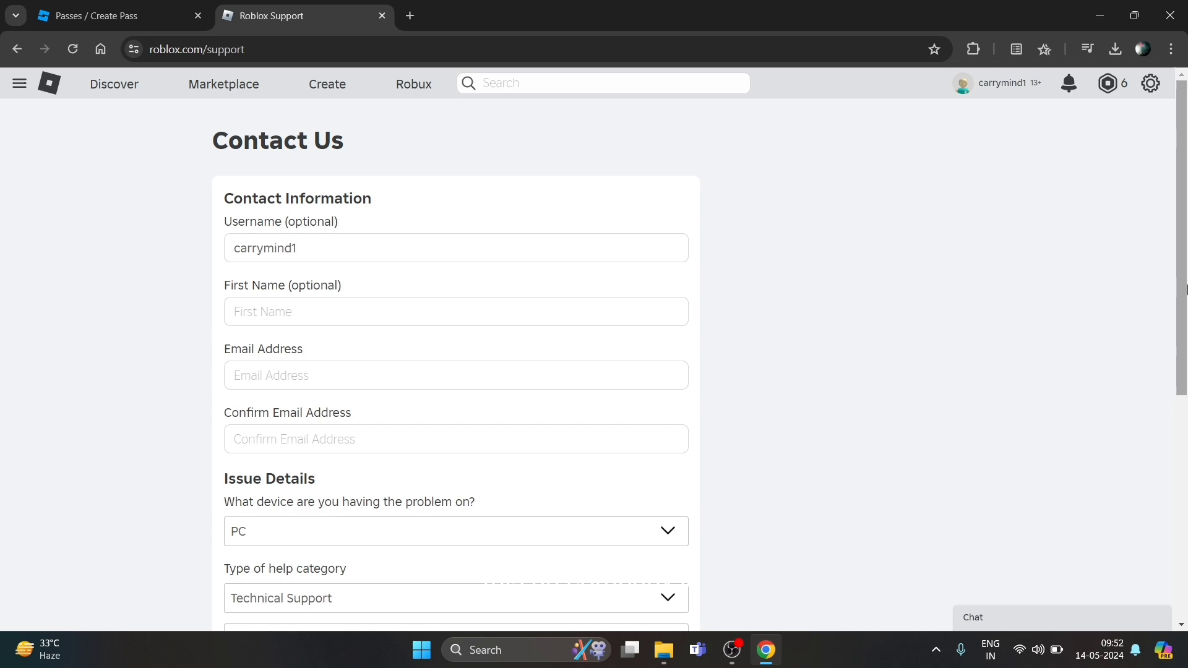
left_click_drag(1181, 312, 1183, 535)
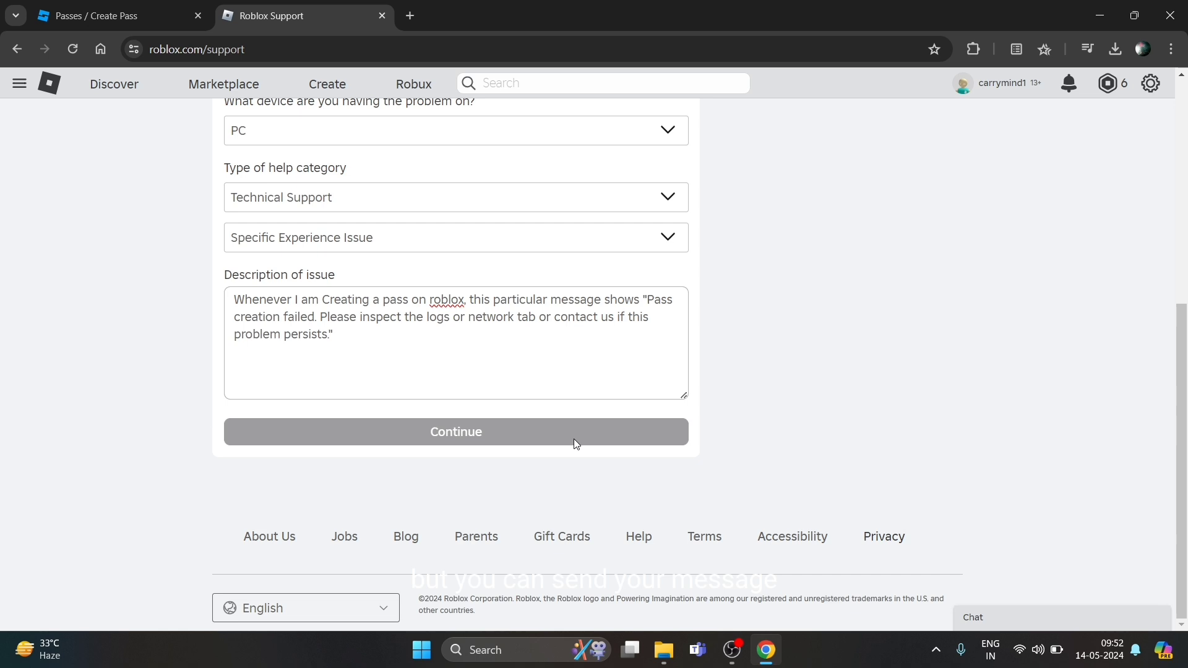
mouse_move(128, 5)
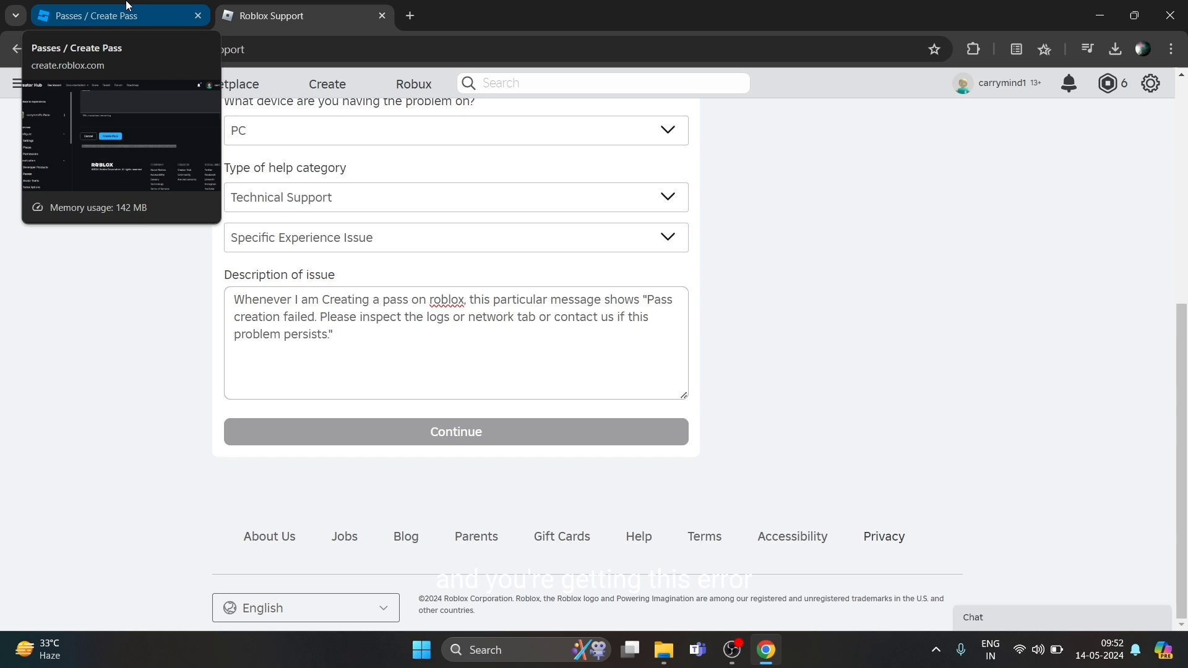
Review the top of the Create a Pass page, return to the support form, then start a blank tab.
left_click(128, 5)
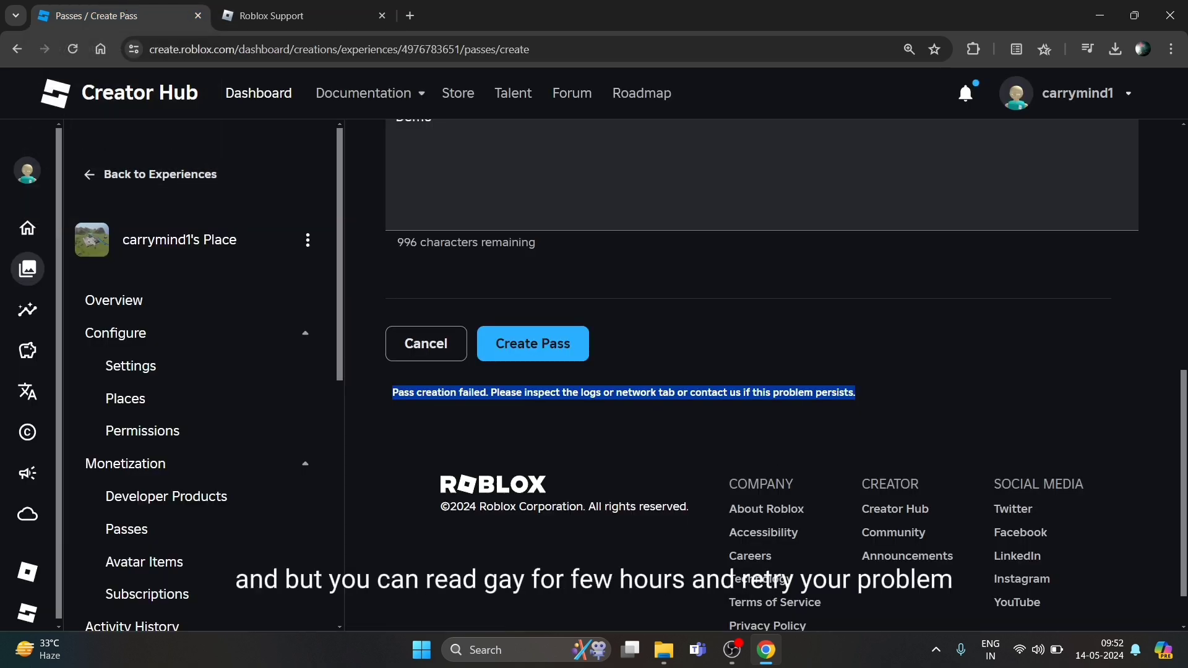
scroll(1183, 353, "up", 3)
left_click_drag(1183, 352, 1180, 323)
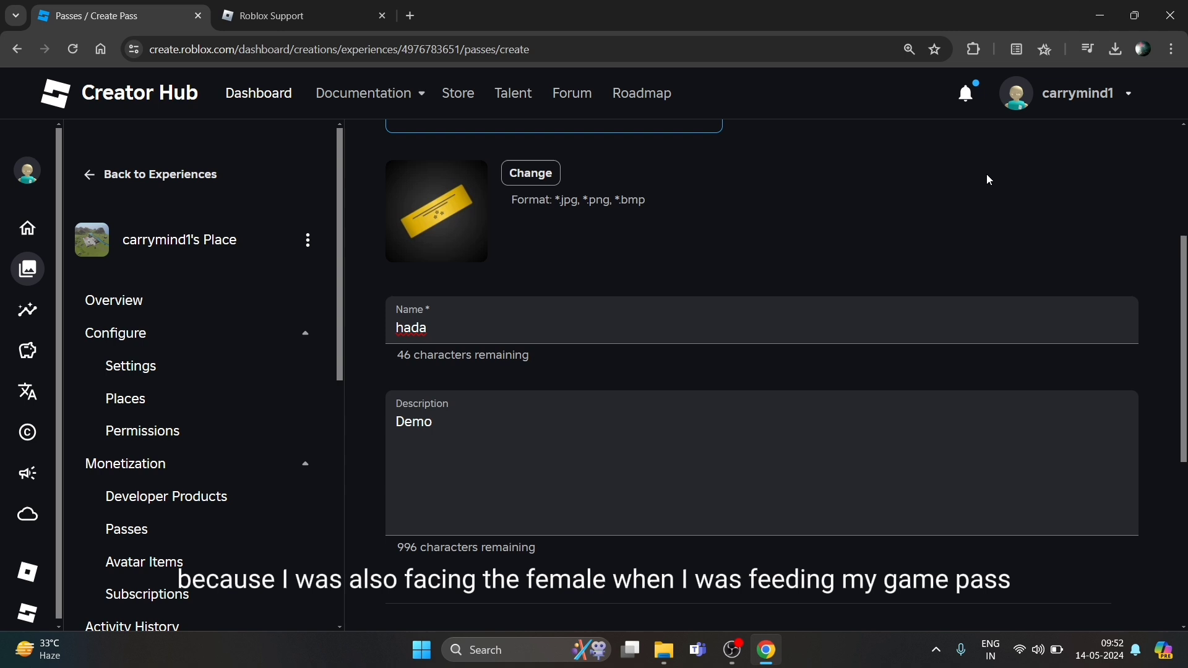
scroll(1176, 191, "up", 4)
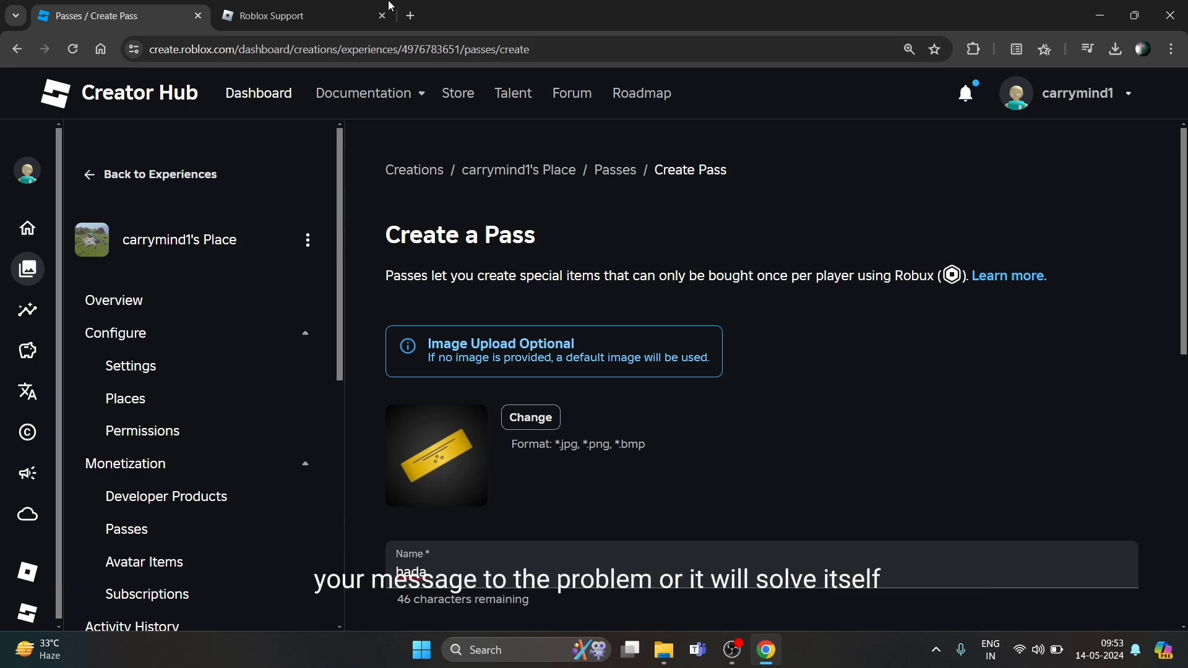
left_click(322, 16)
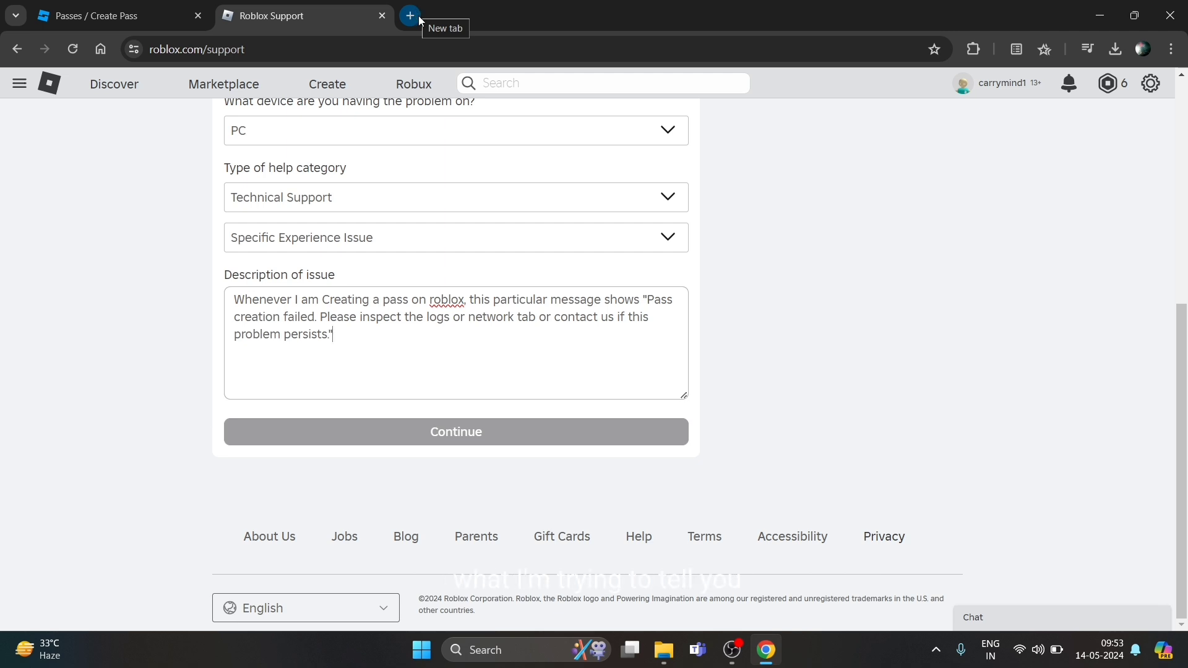
left_click(413, 20)
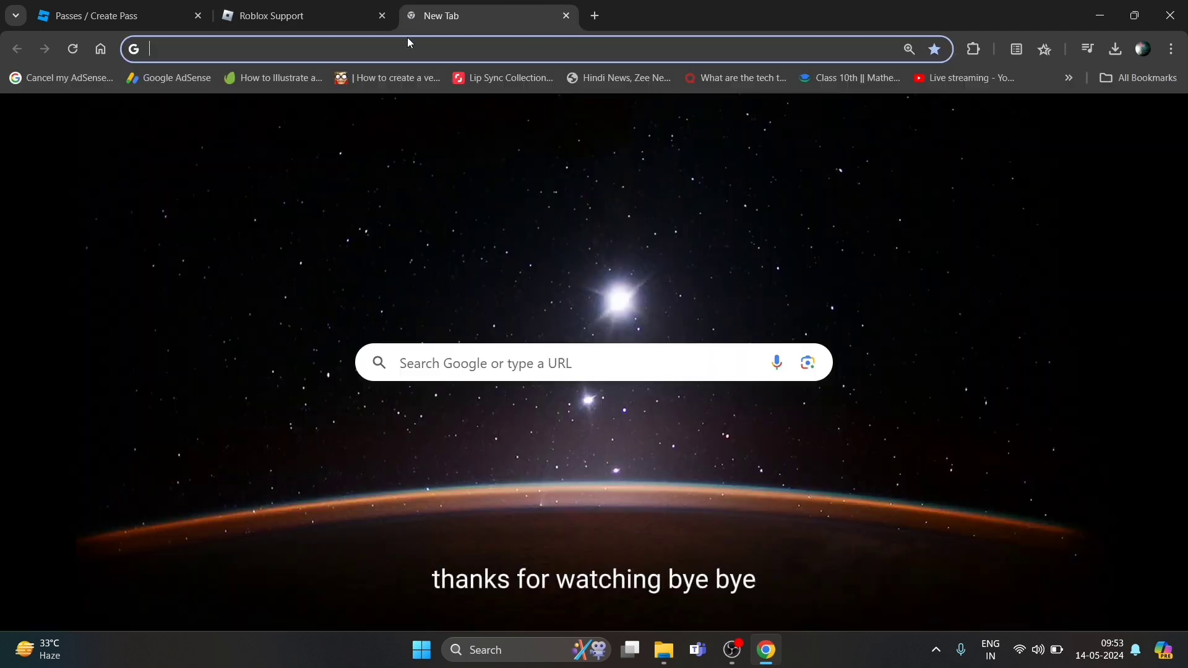